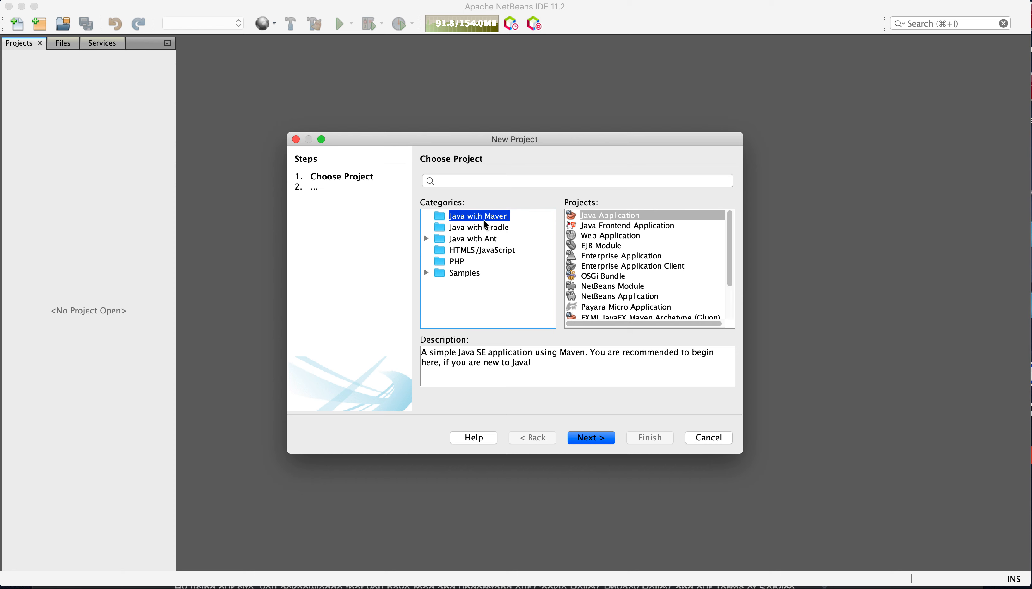
Choose Java Class Library from the Java with Ant category as the new project's type.
left_click(454, 240)
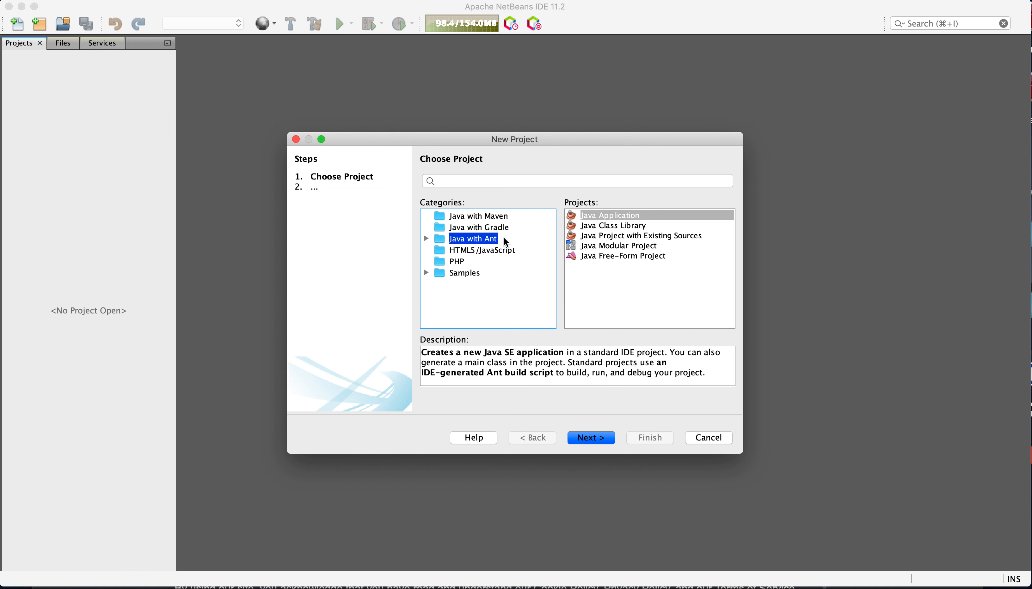
left_click(590, 226)
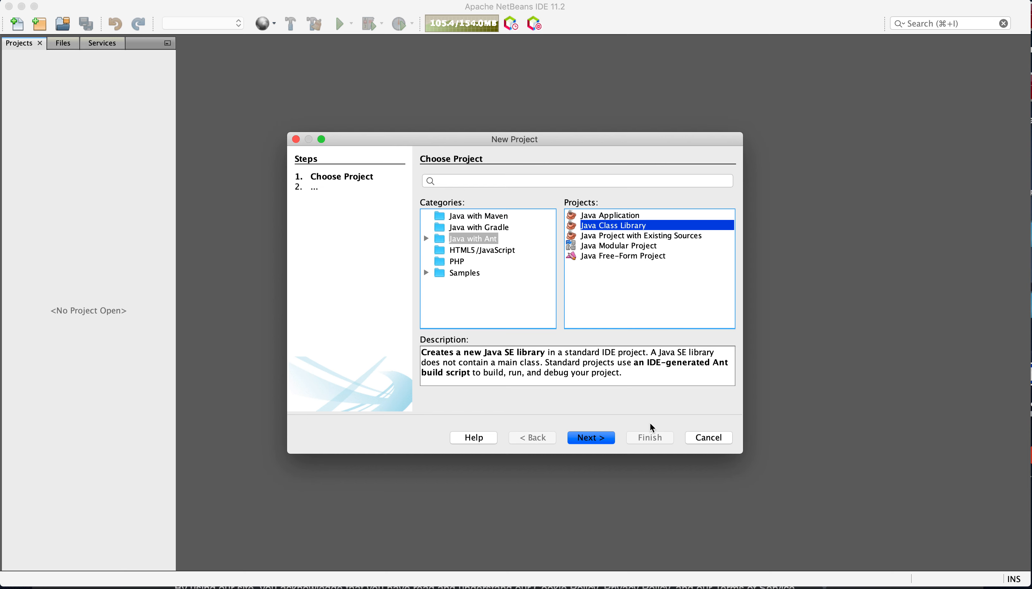
left_click(591, 438)
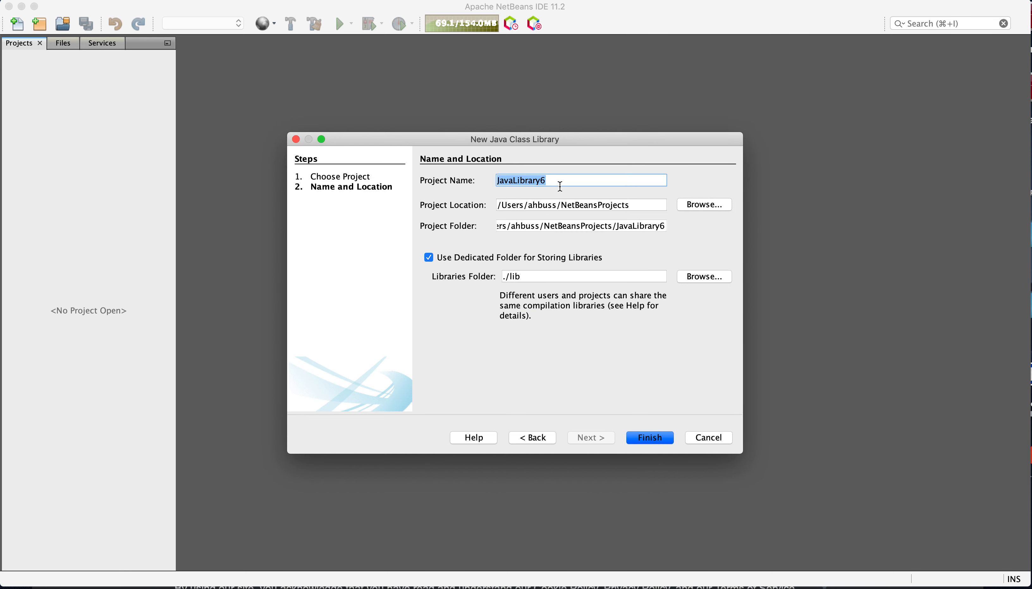
Name the project MV3302ClassCode, keep the dedicated libraries folder ./lib enabled, and create the project.
type("MV3302")
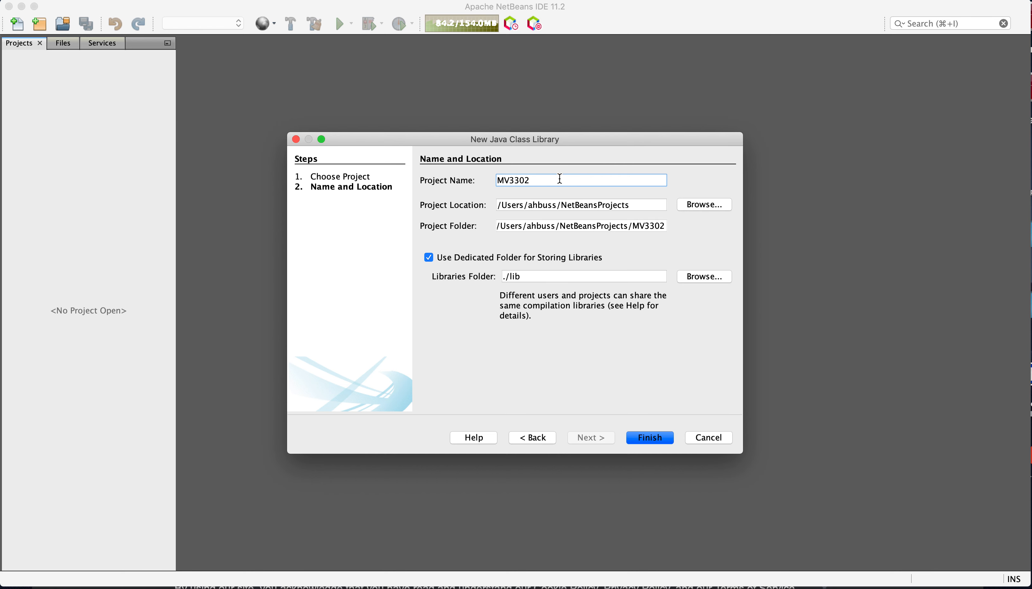
type("ClassCo")
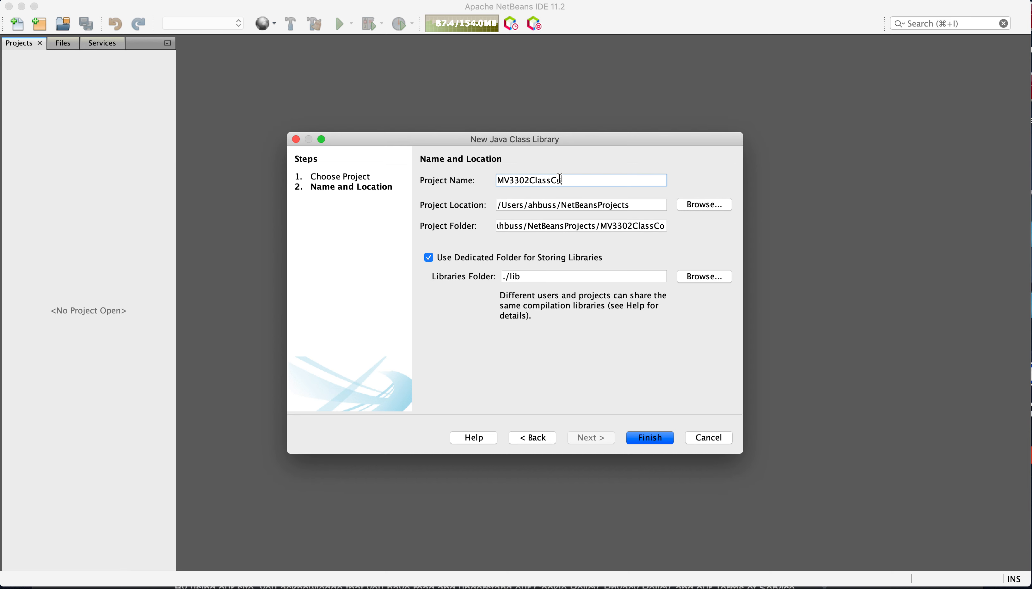
type("de")
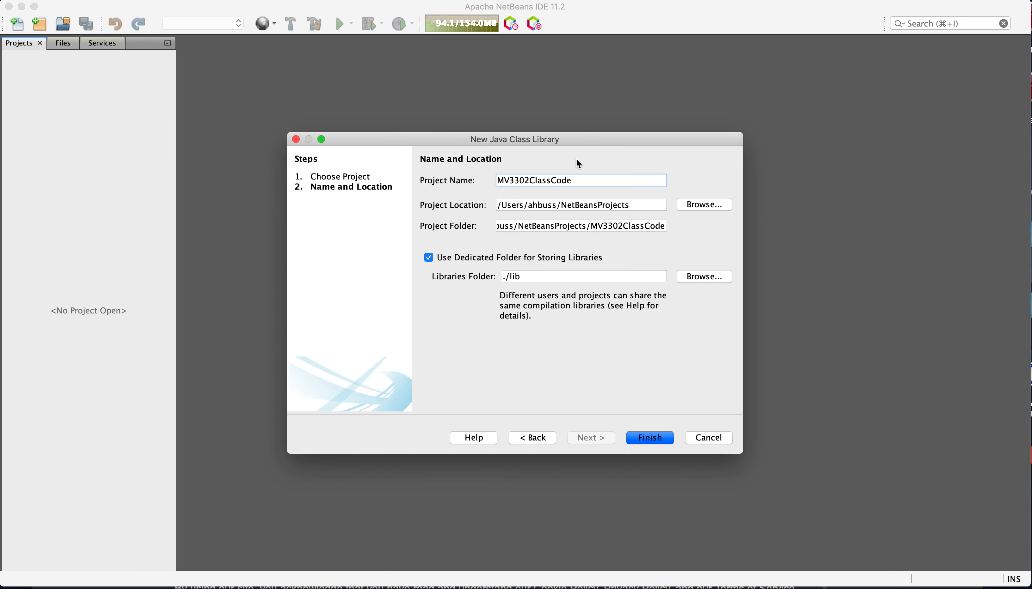
left_click_drag(554, 138, 538, 116)
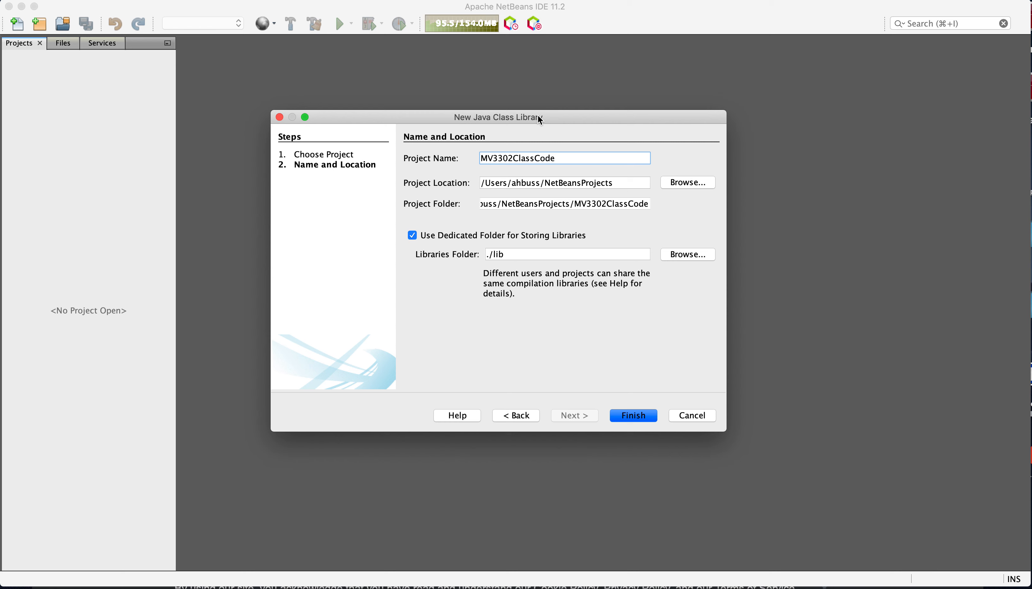
left_click(412, 235)
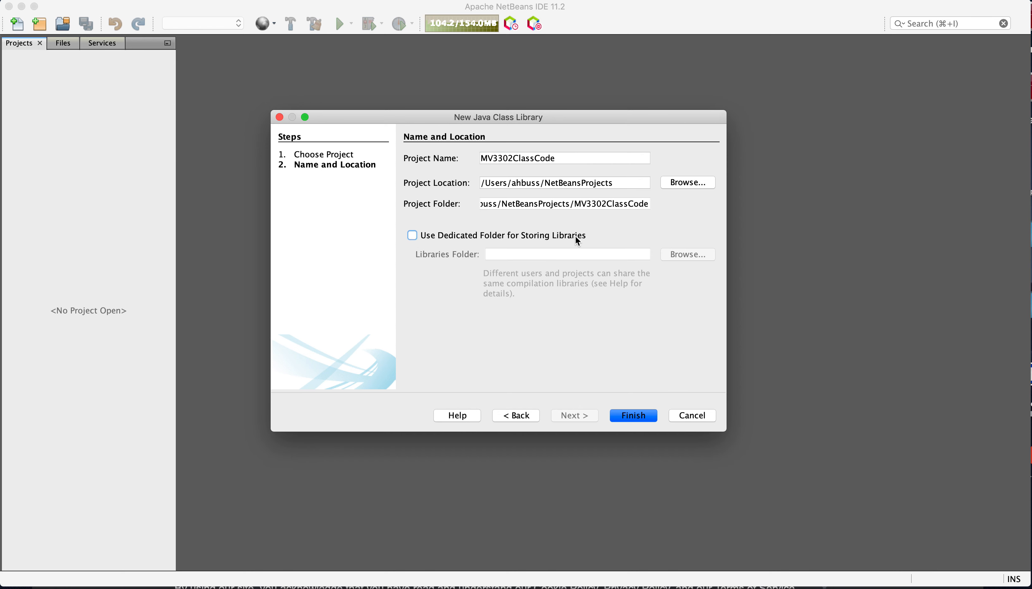
left_click(412, 232)
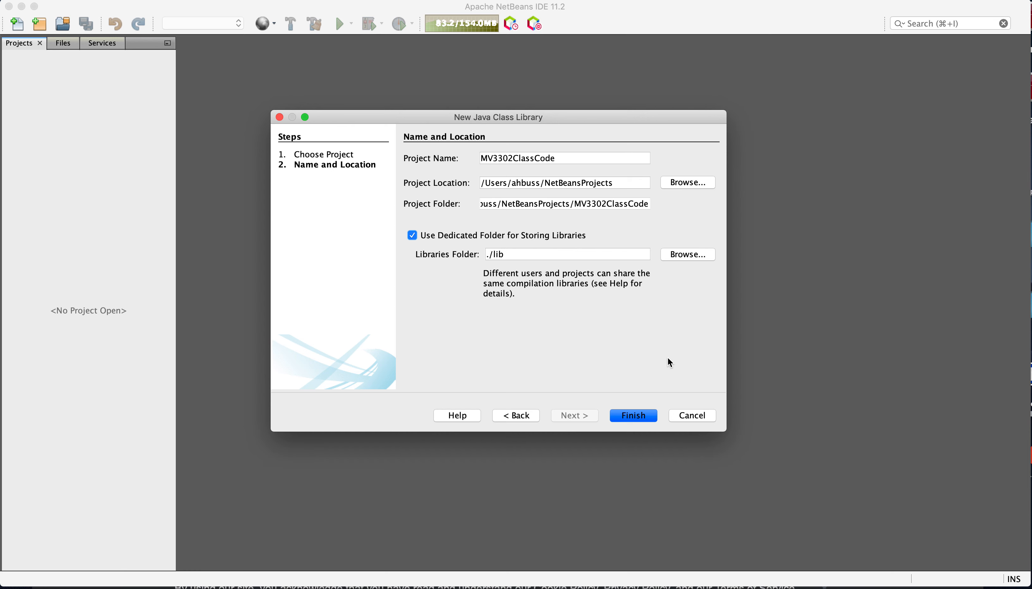
left_click(634, 415)
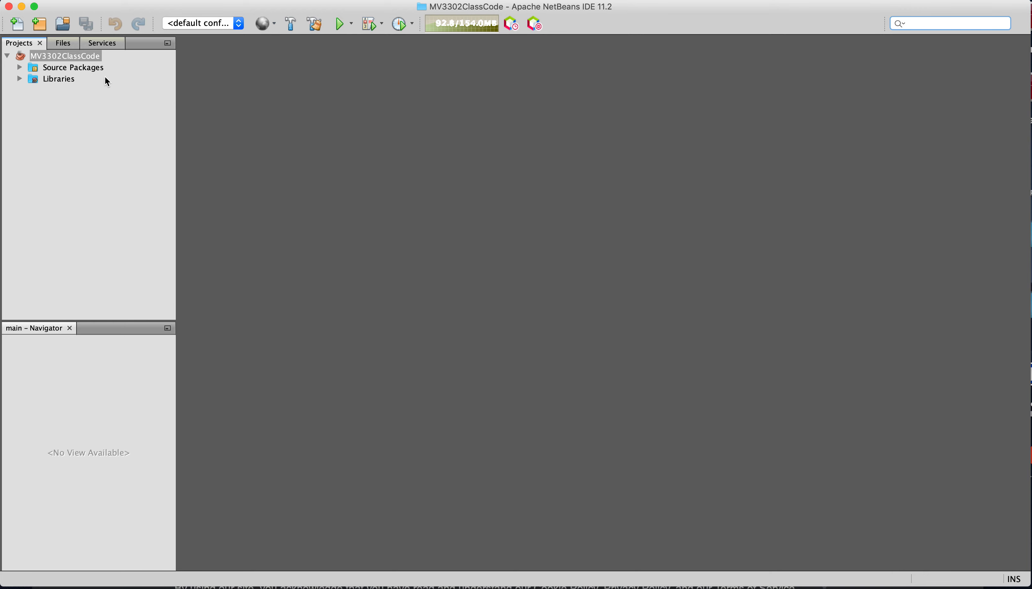
left_click(20, 67)
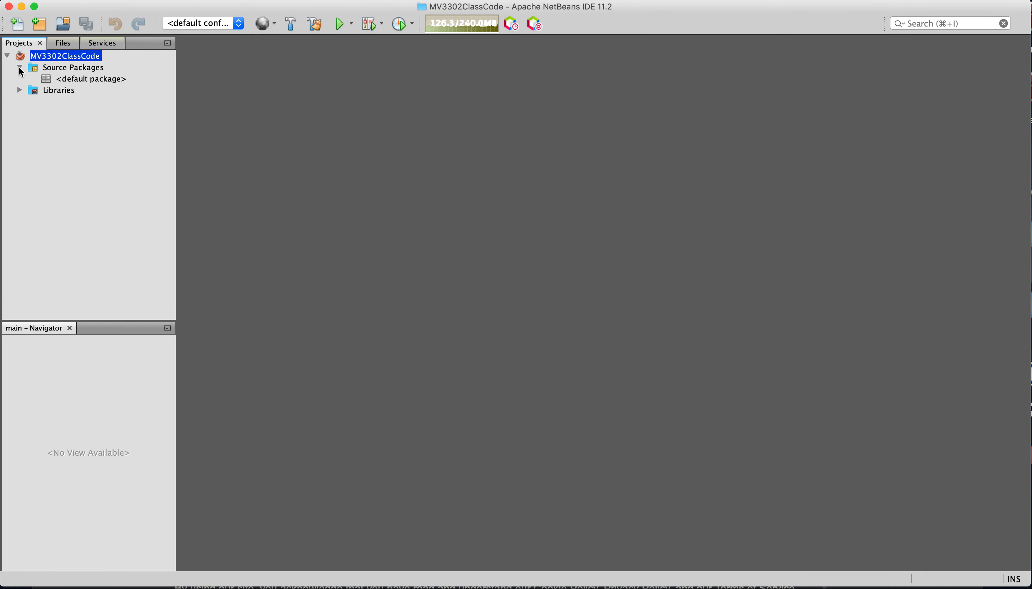
left_click(20, 69)
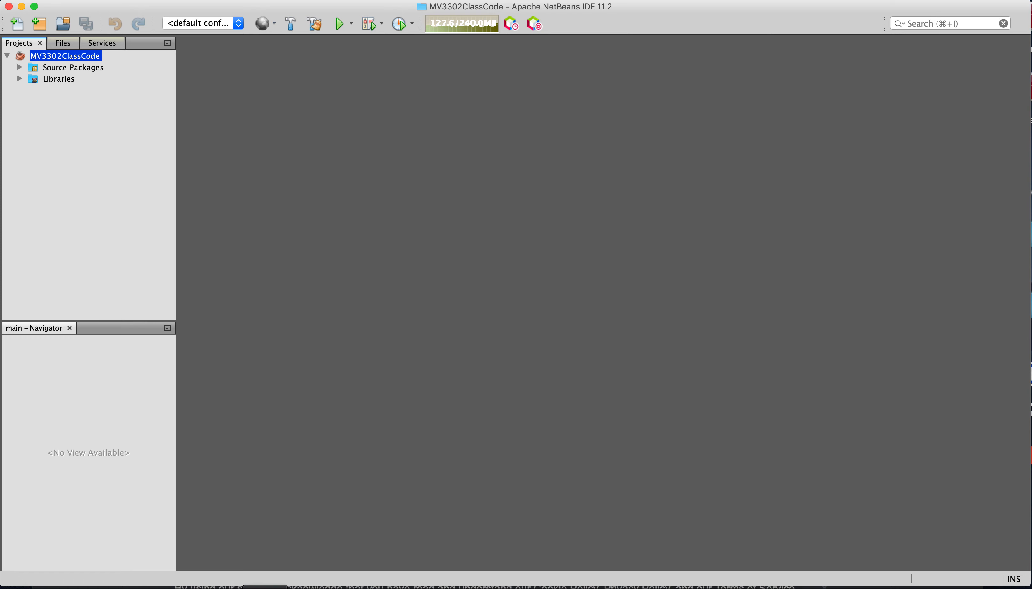
Switch to Firefox and open the Resources section of the MV3302 course site at Naval Postgraduate School.
left_click(265, 588)
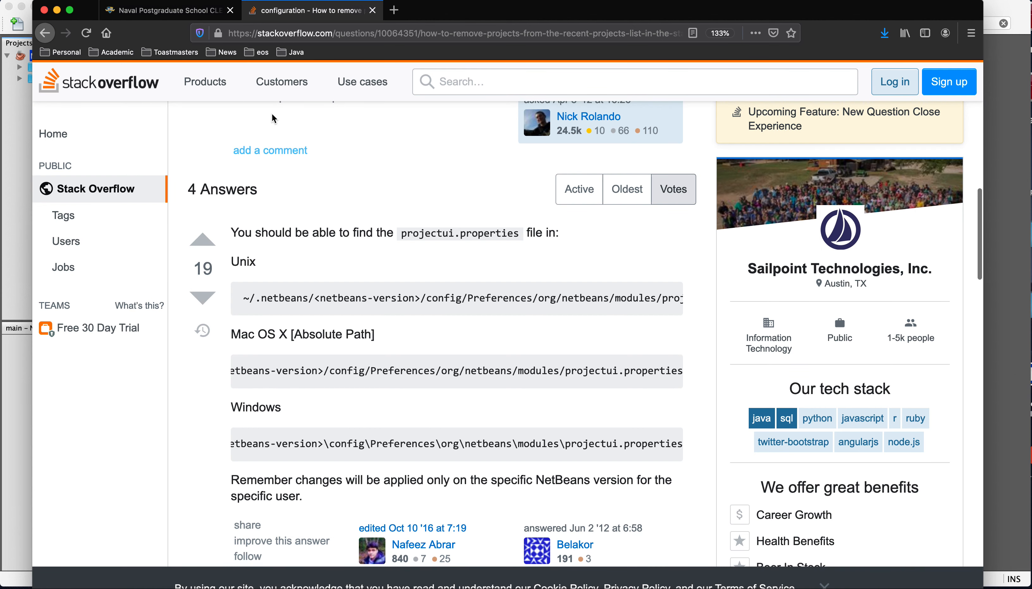
left_click(183, 10)
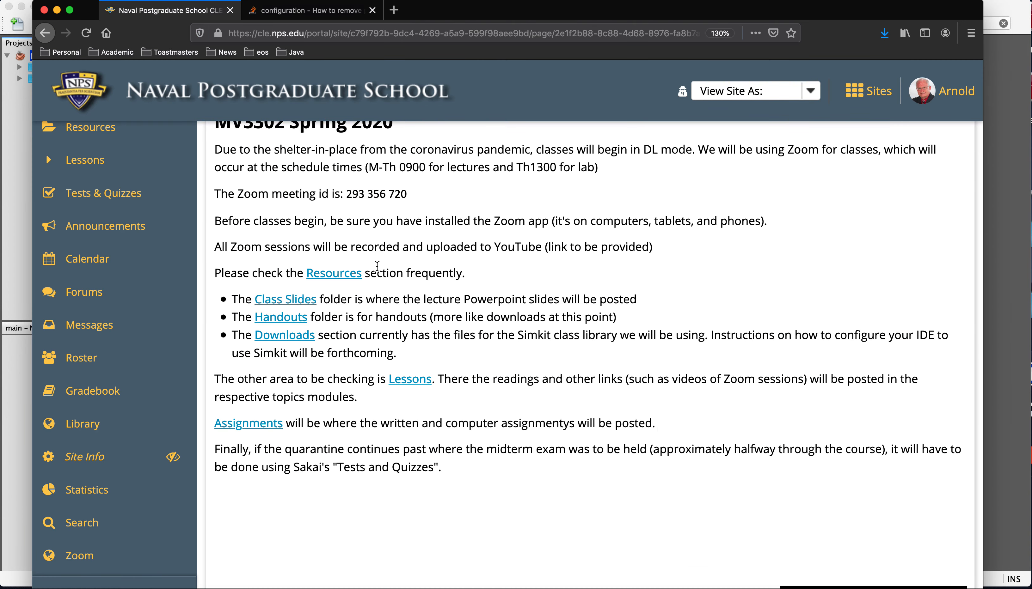
scroll(461, 335, "up", 4)
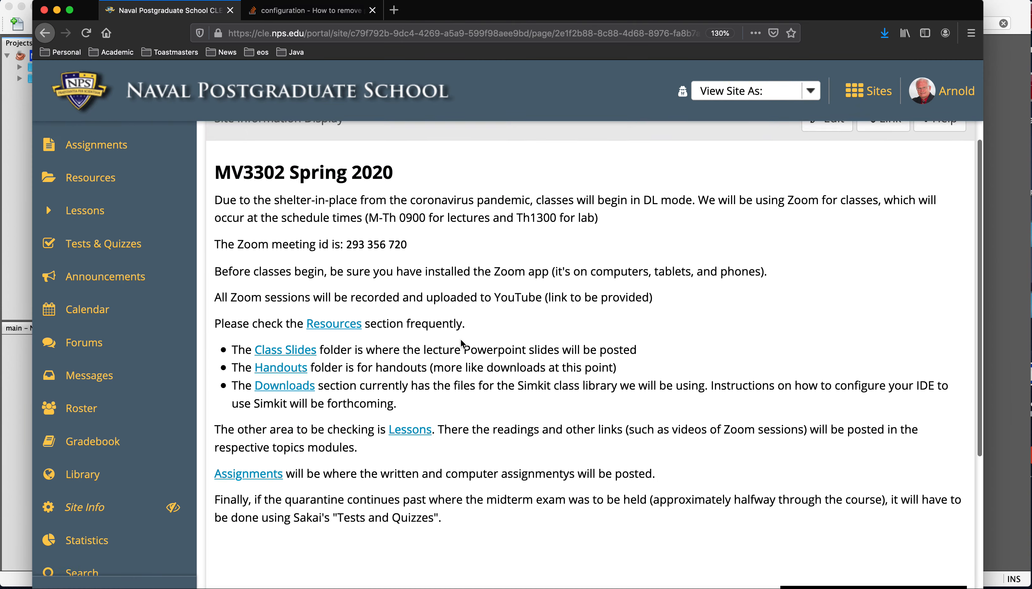
left_click(114, 217)
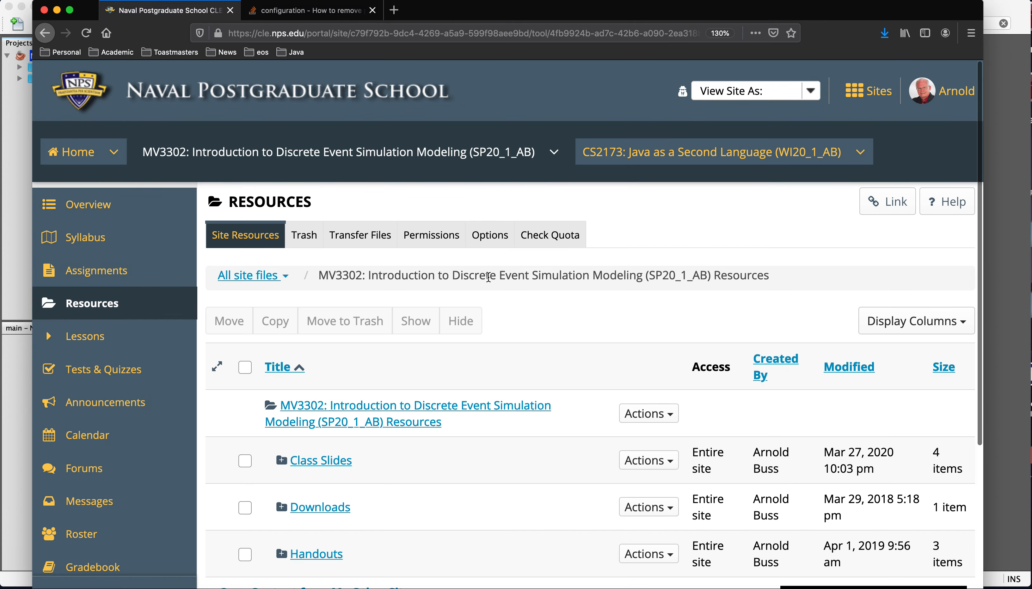
scroll(490, 282, "down", 1)
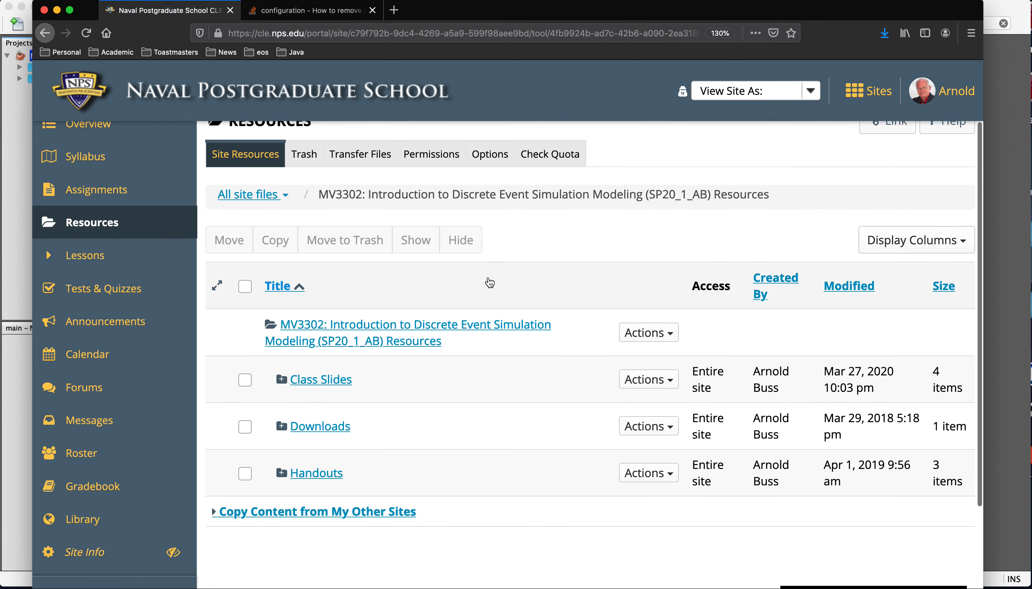
Download Simkit-x64-1.5.0.zip from the course's Downloads folder, saving the file to disk.
left_click(343, 427)
scroll(445, 333, "down", 5)
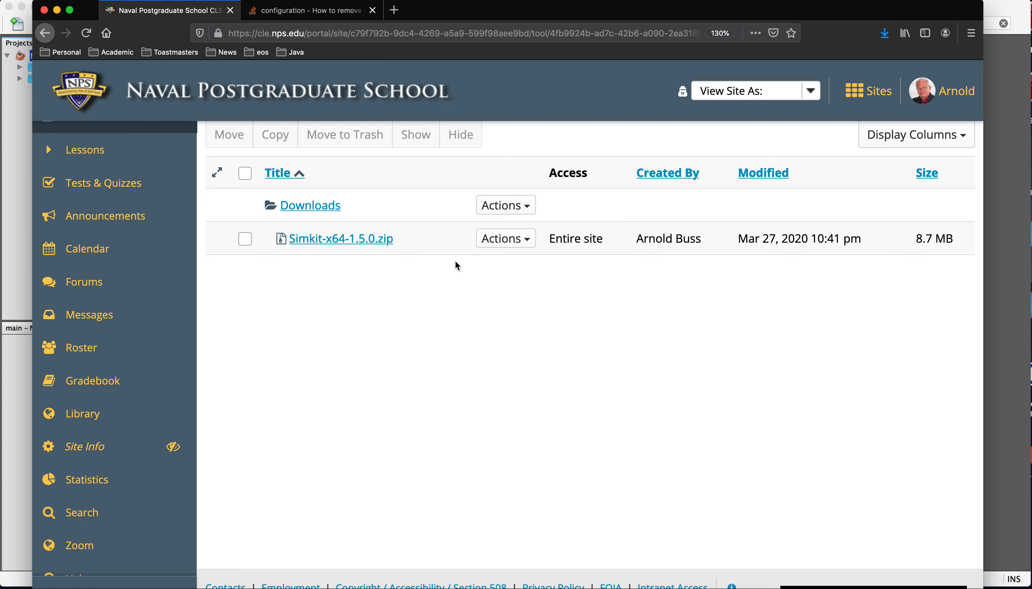
left_click(375, 239)
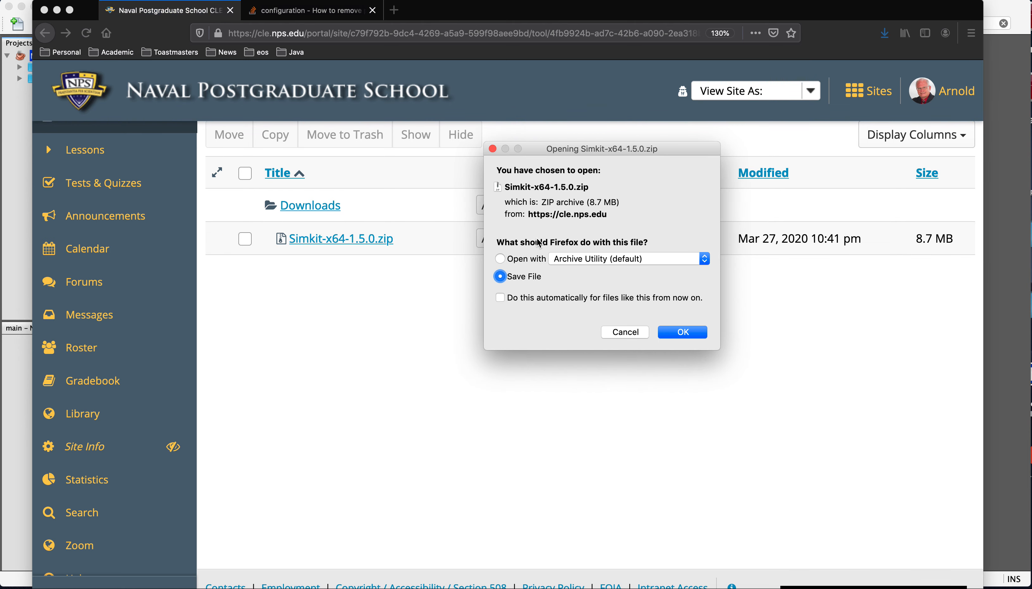
left_click(692, 338)
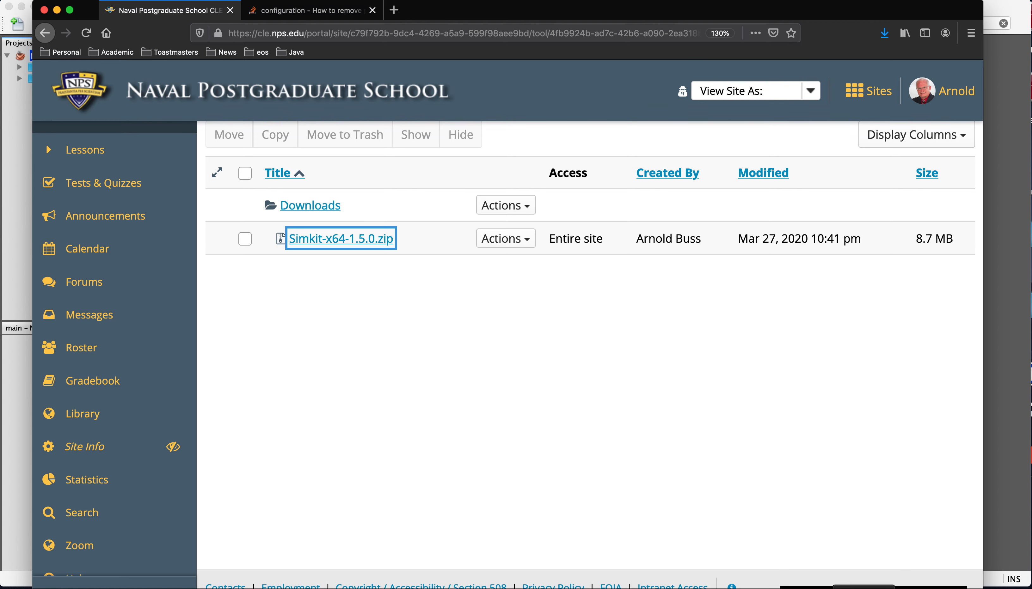
Switch to Finder and extract Simkit-x64-1.5.0.zip in the Downloads folder.
left_click(22, 588)
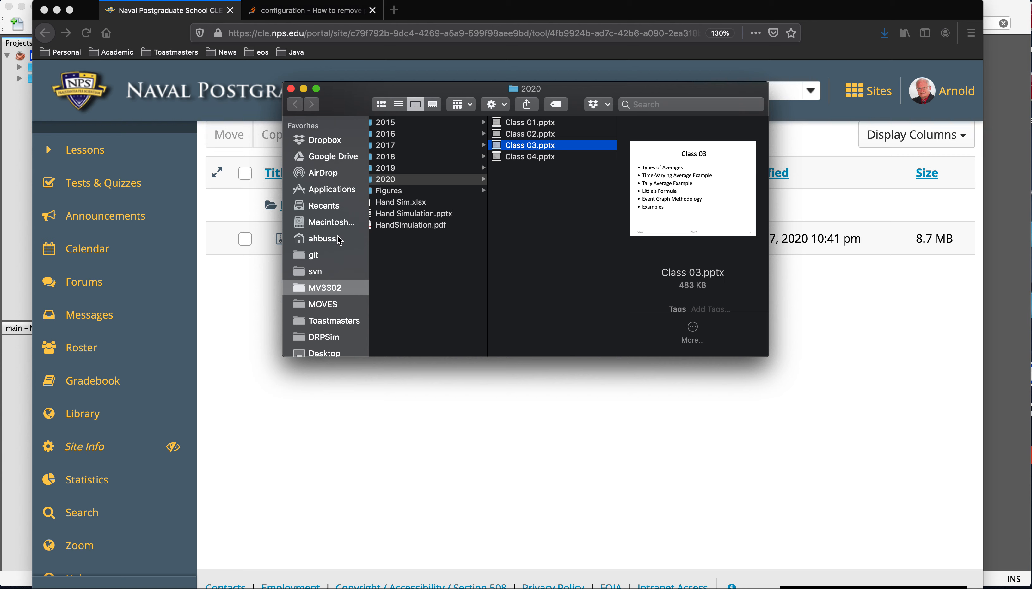
scroll(342, 266, "down", 3)
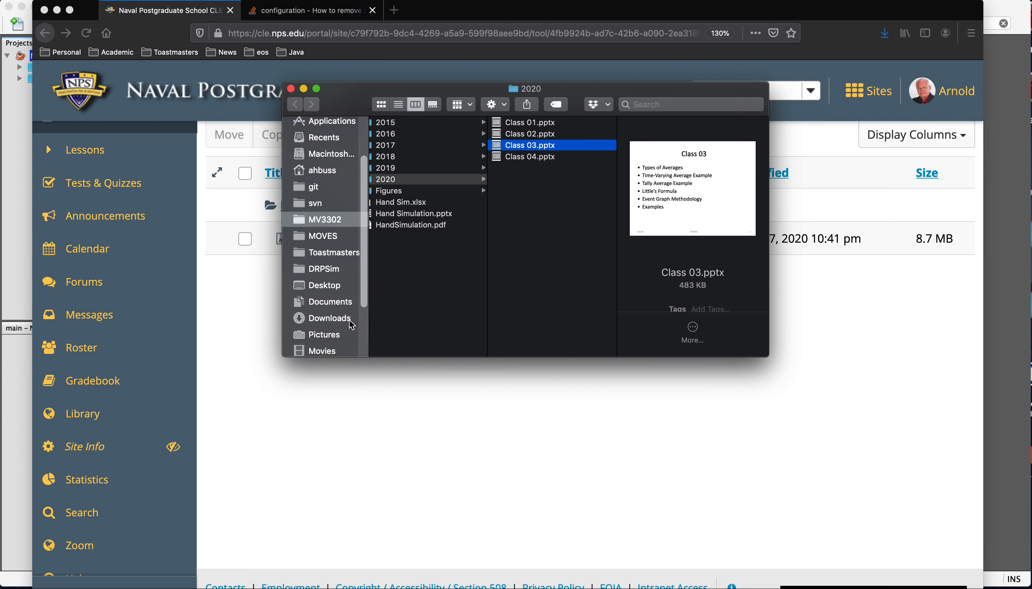
left_click(327, 318)
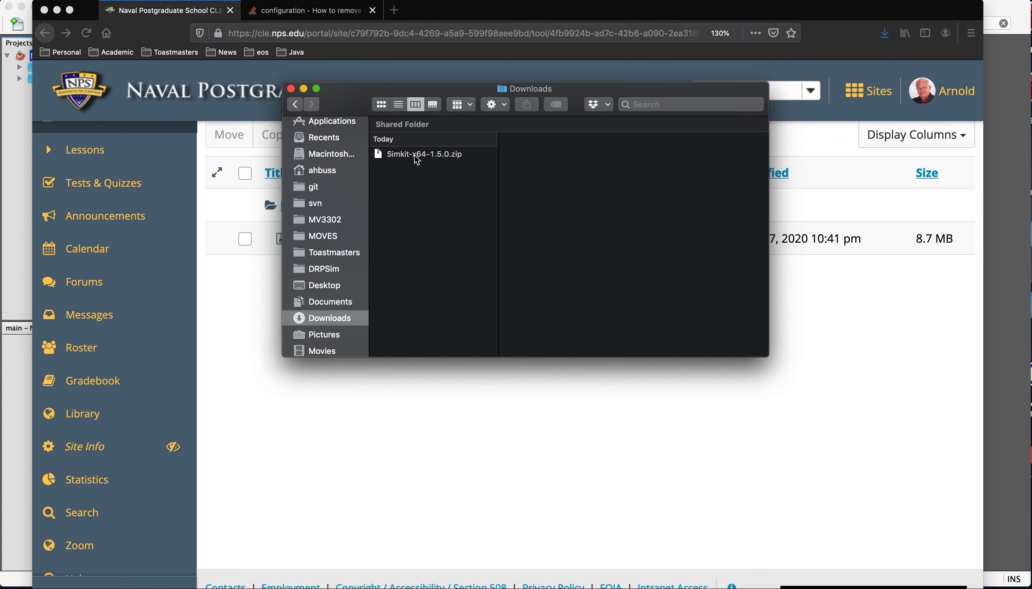
left_click_drag(430, 89, 411, 97)
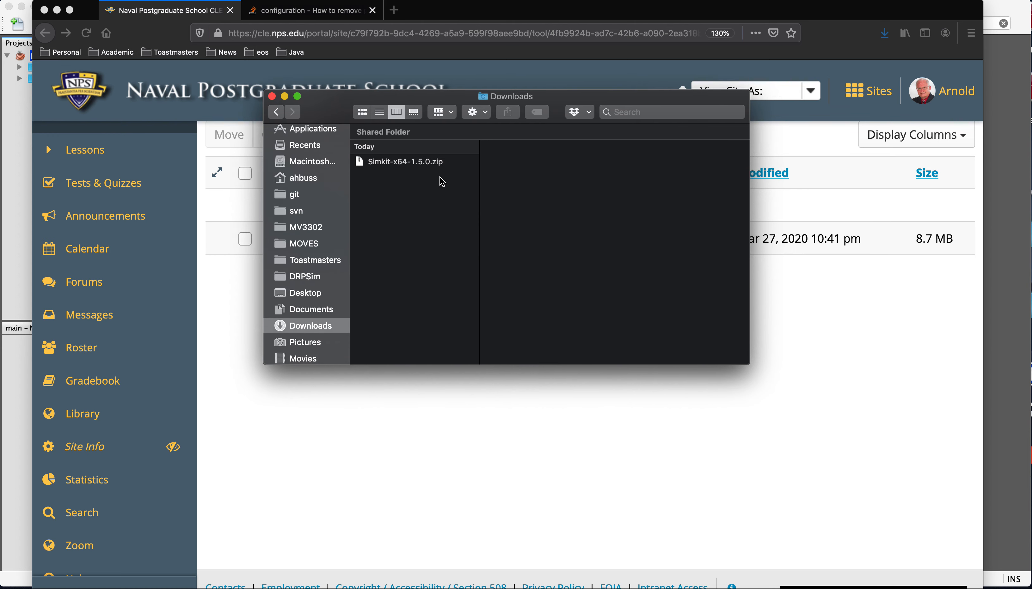
double_click(408, 162)
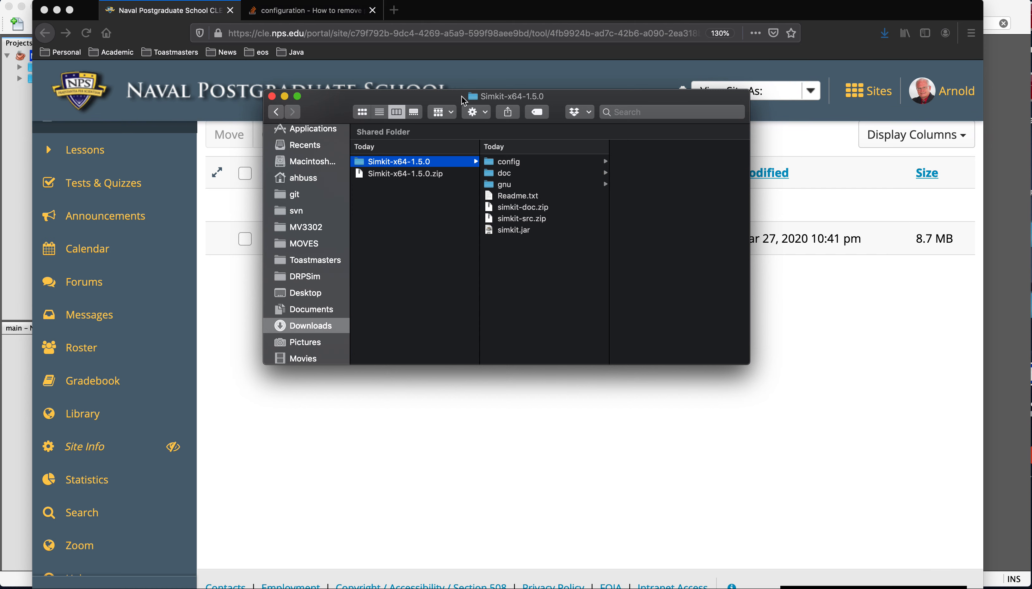
Examine simkit.jar and simkit-src.zip in the extracted Simkit-x64-1.5.0 folder.
left_click_drag(461, 96, 532, 118)
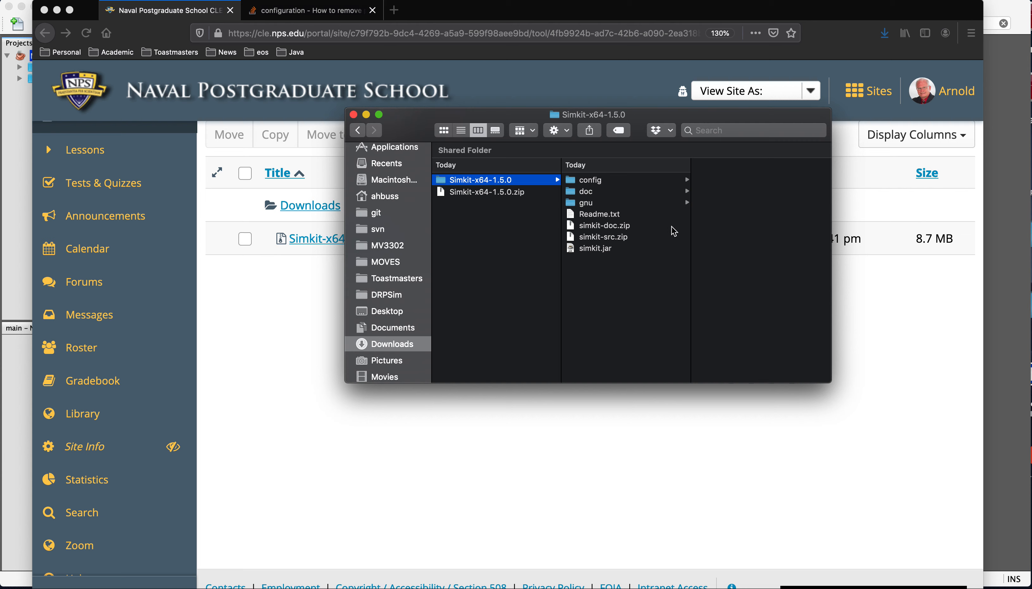
left_click(607, 249)
left_click(612, 238)
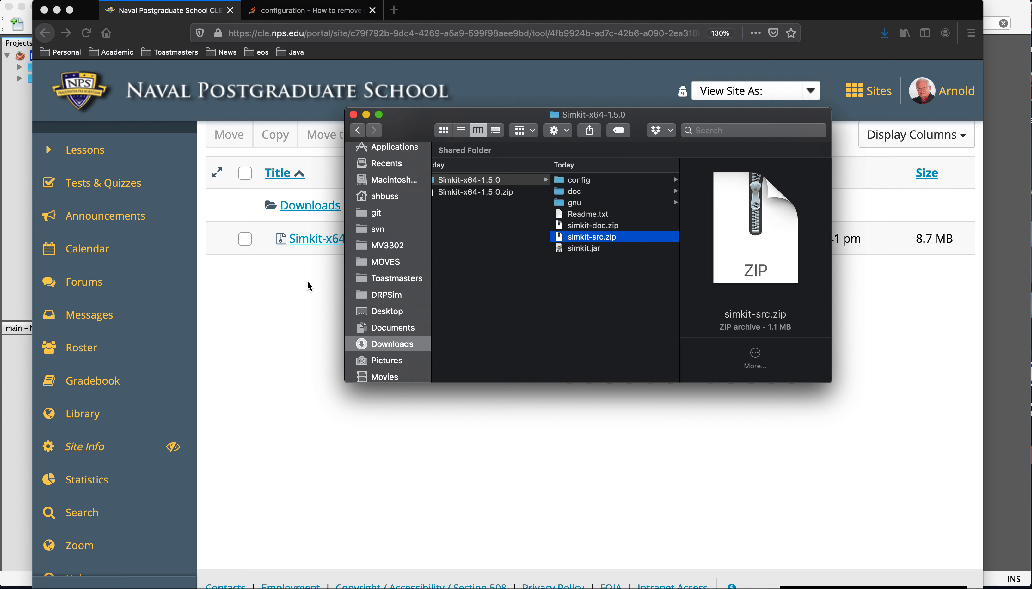
scroll(501, 221, "left", 1)
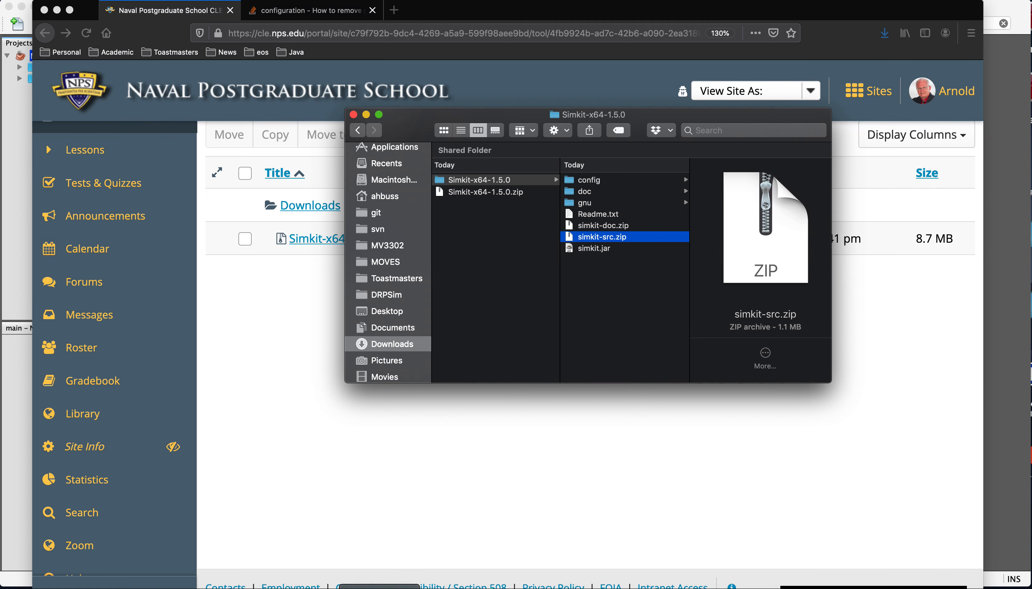
Switch back to NetBeans and open the Libraries settings in the MV3302ClassCode project's properties.
left_click(432, 588)
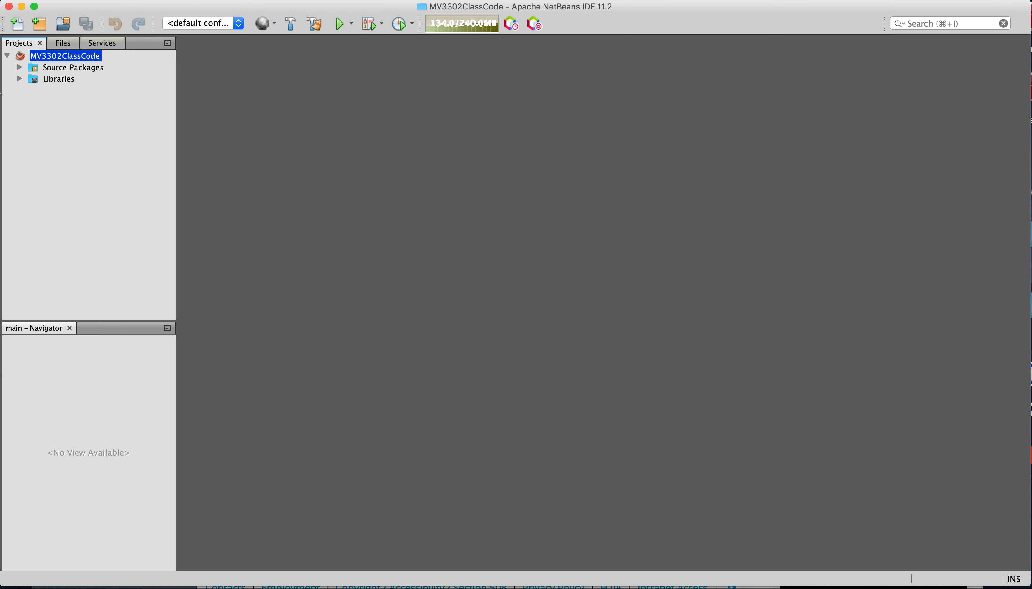
right_click(72, 57)
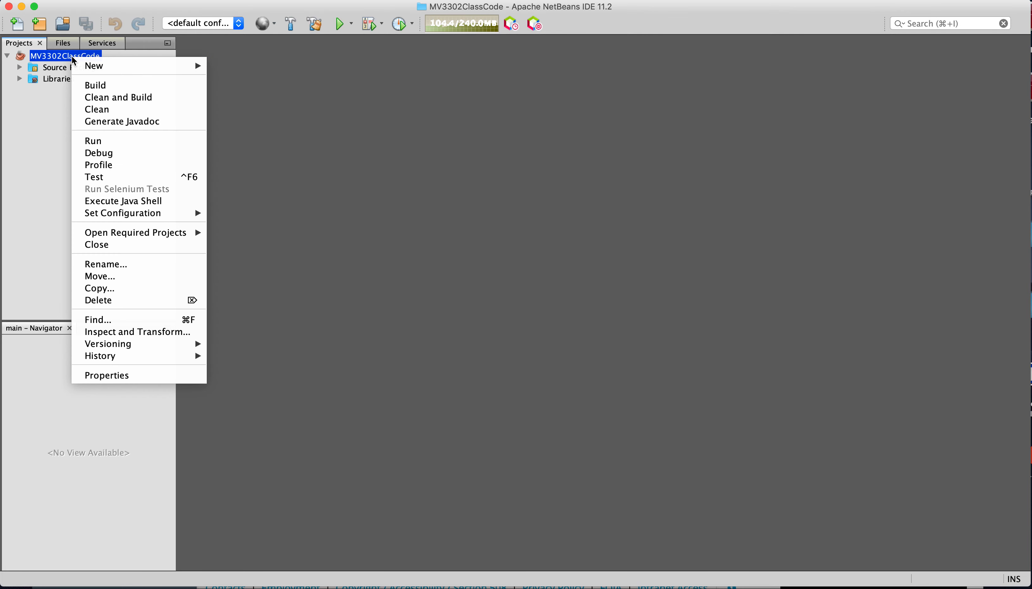
left_click(154, 373)
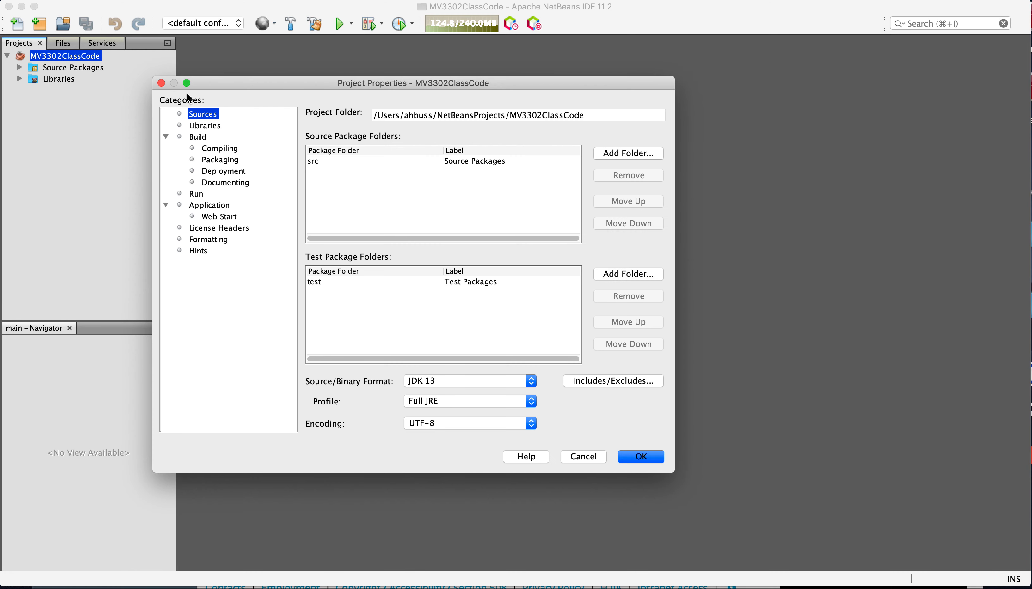
left_click(214, 126)
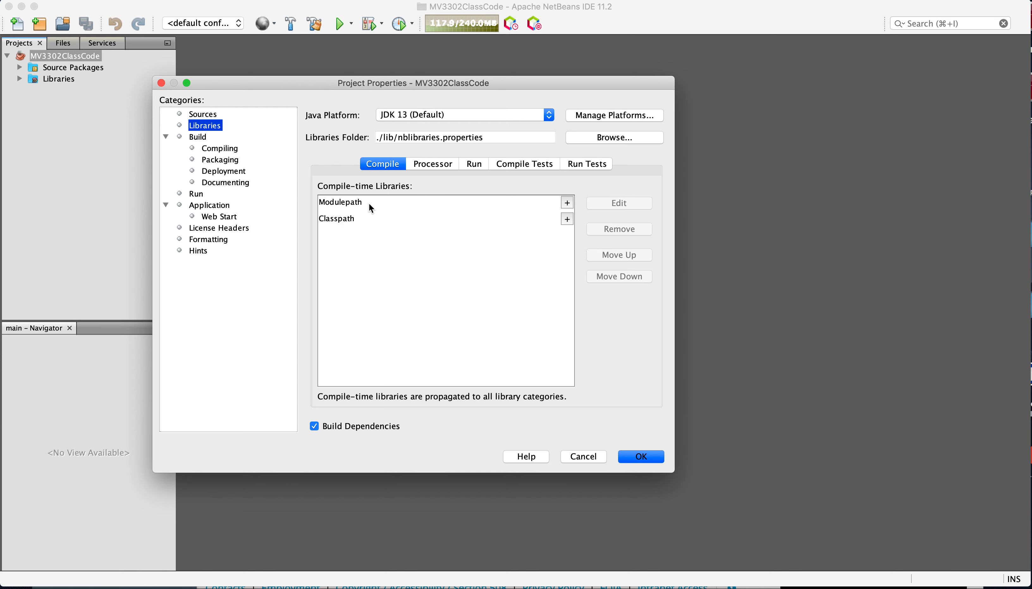
Create a new class library named Simkit for the project's compile-time classpath.
left_click(567, 221)
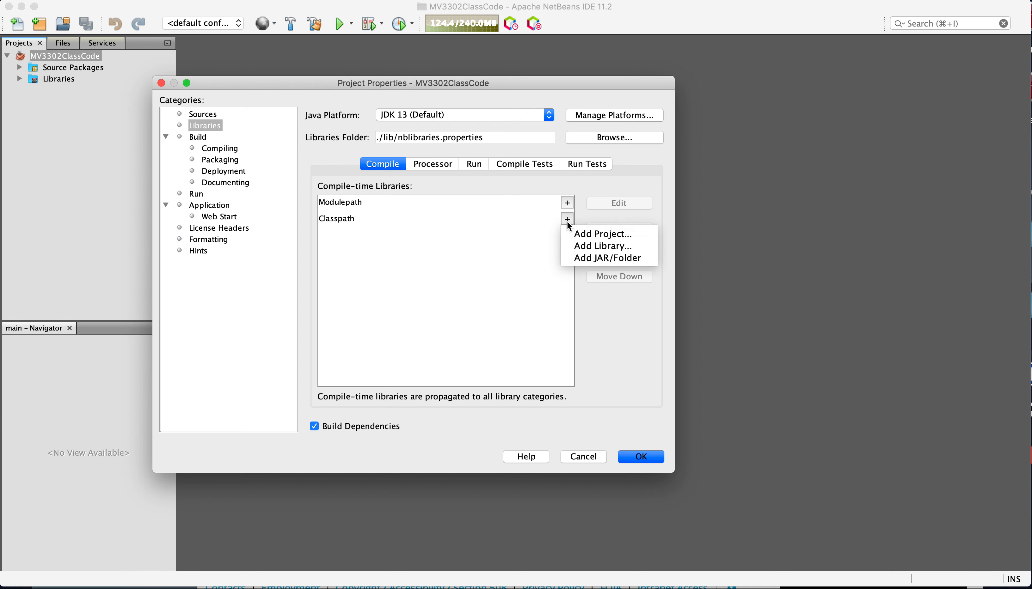
left_click(601, 246)
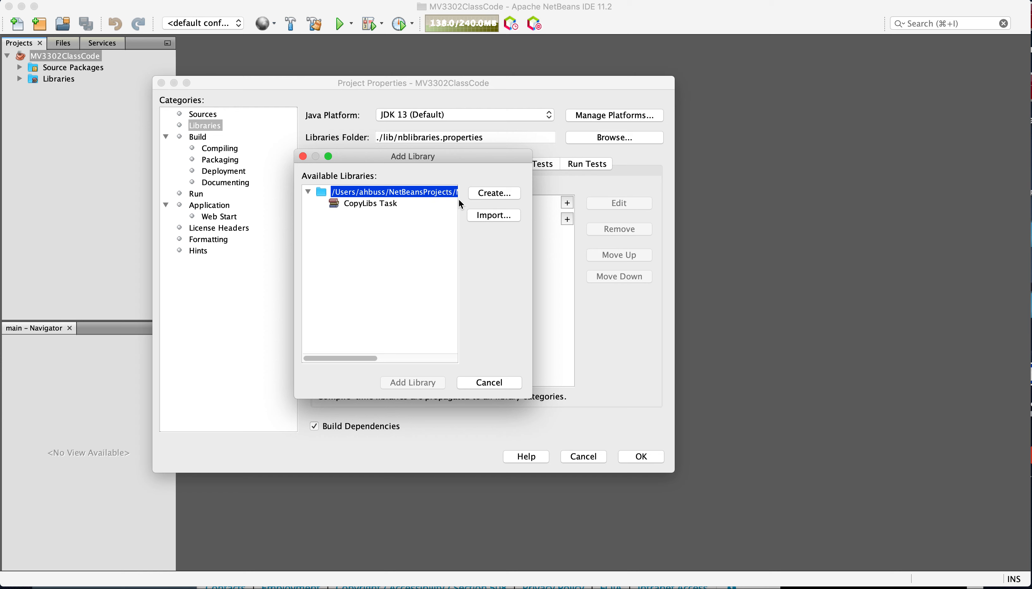
left_click(497, 194)
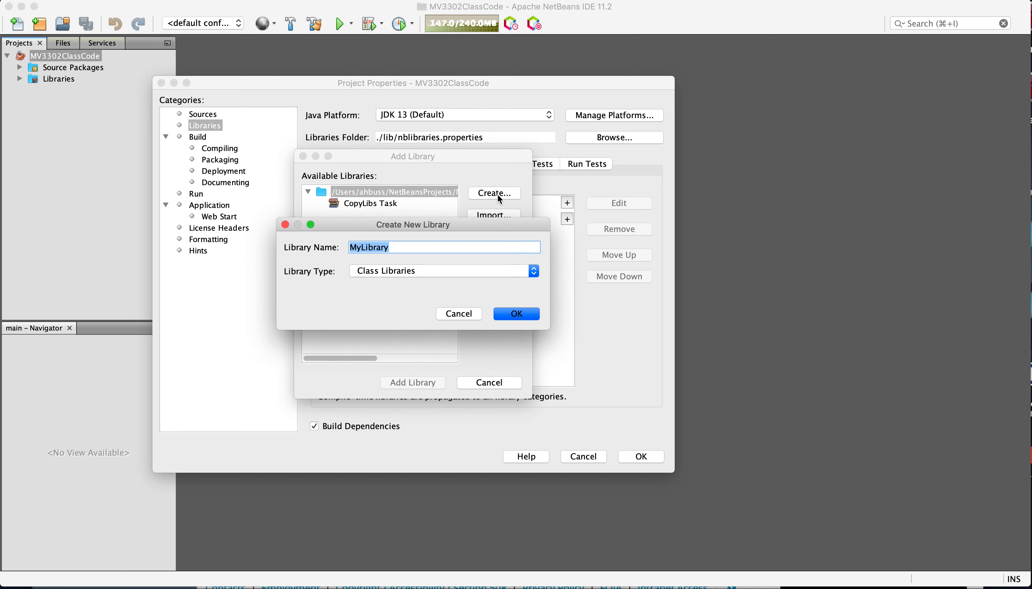
type("Simkiit")
key("BackSpace")
key("BackSpace")
type("t")
left_click(534, 314)
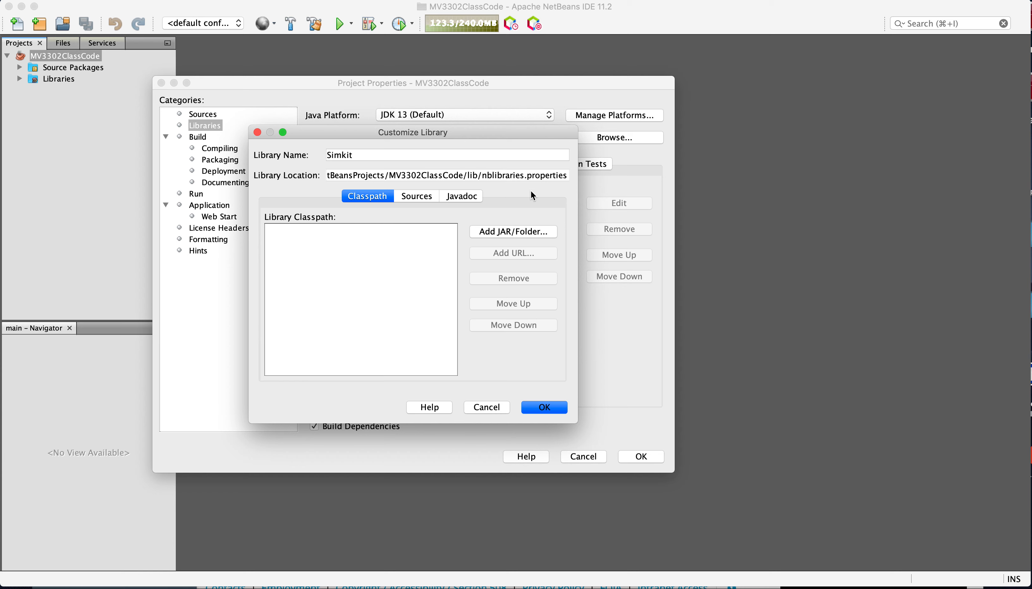
Add simkit.jar from Downloads/Simkit-x64-1.5.0 to the Simkit library's classpath, copying it into a new lib/Simkit folder.
left_click(529, 231)
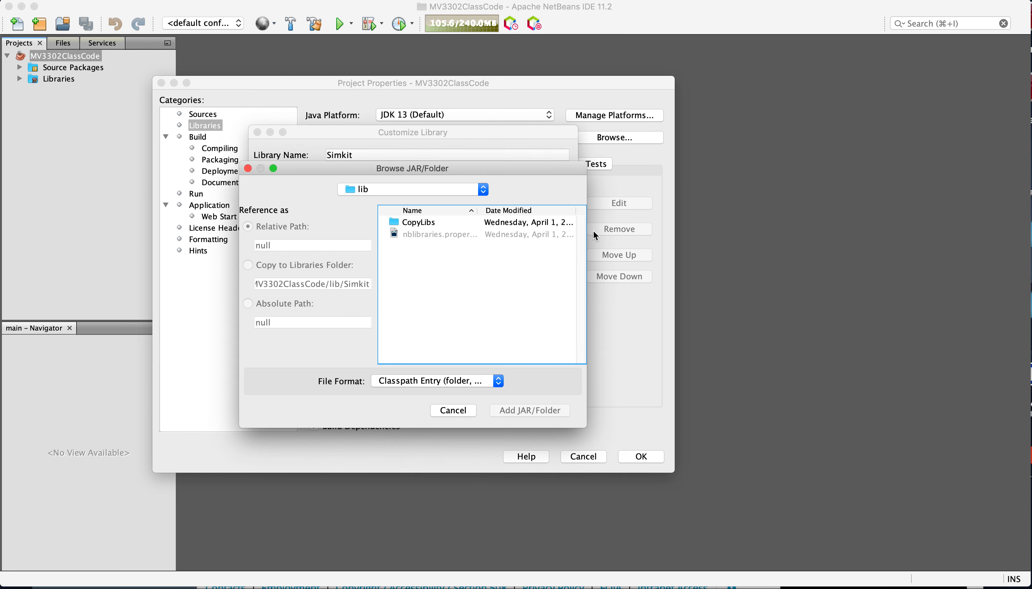
left_click(443, 191)
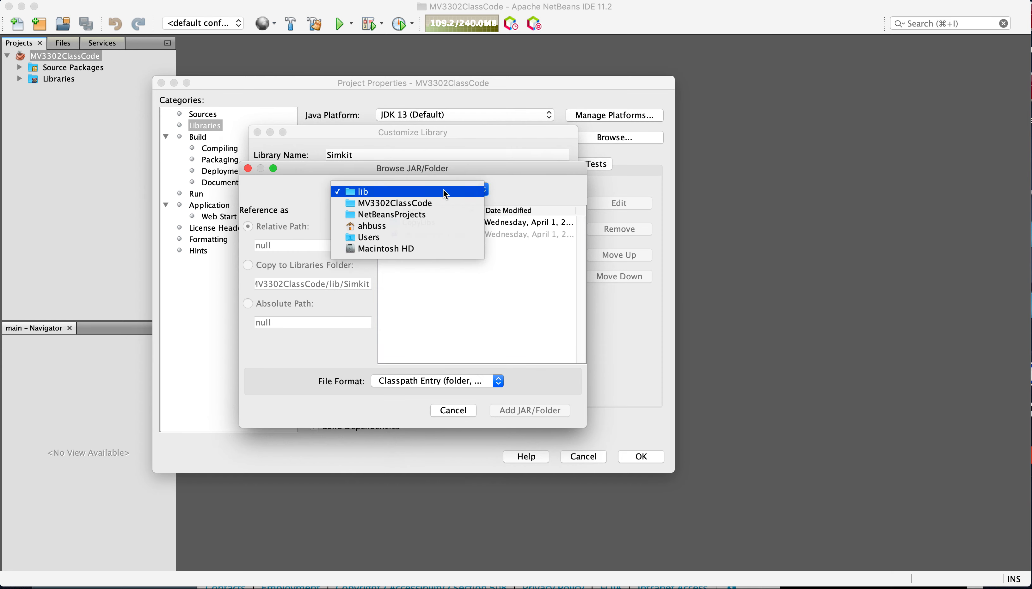
left_click(431, 225)
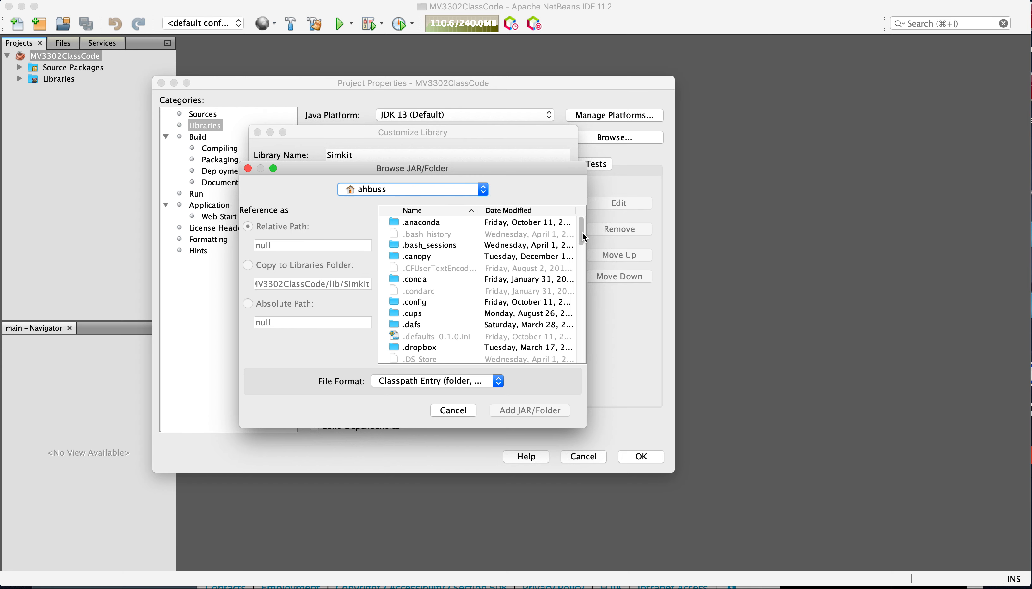
left_click_drag(582, 232, 581, 307)
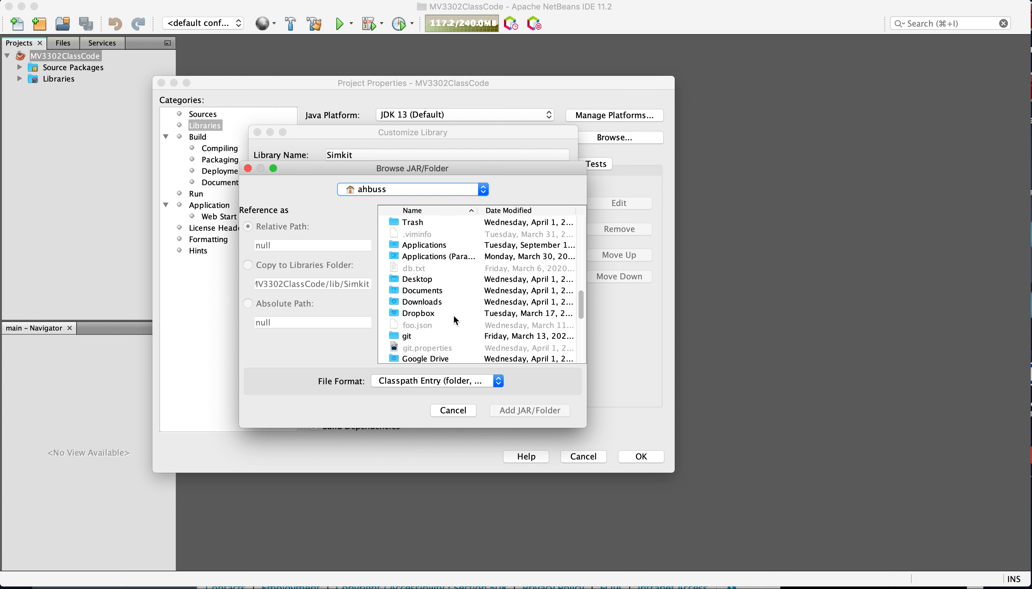
left_click(426, 304)
double_click(396, 302)
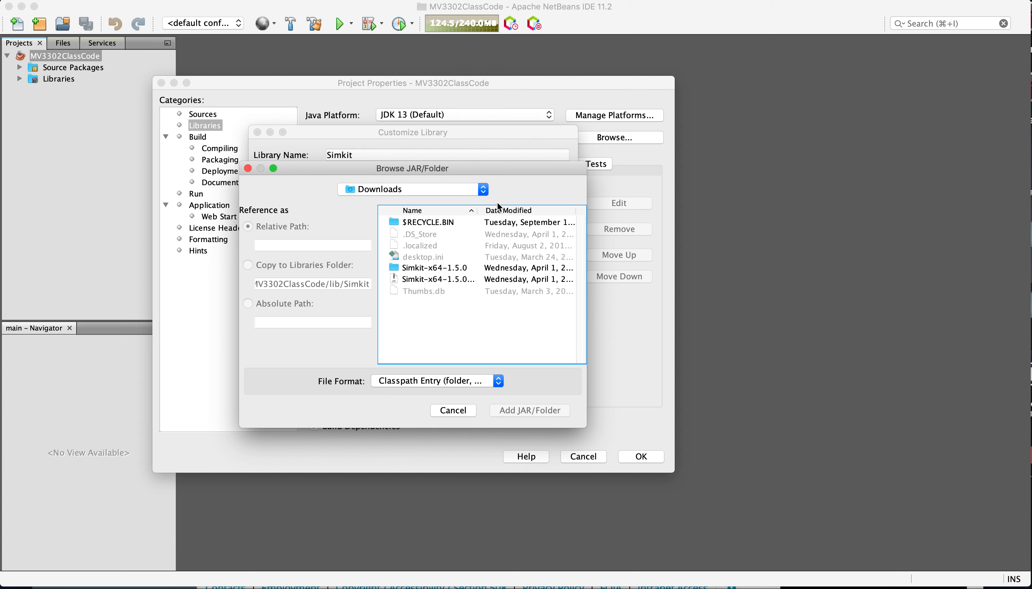
left_click_drag(477, 210, 520, 213)
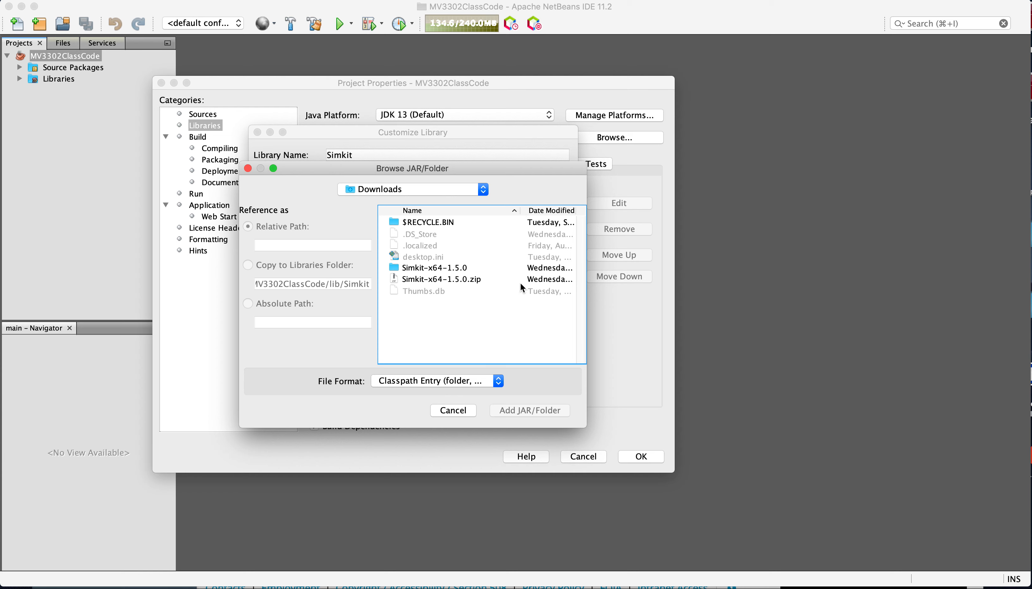
left_click(457, 271)
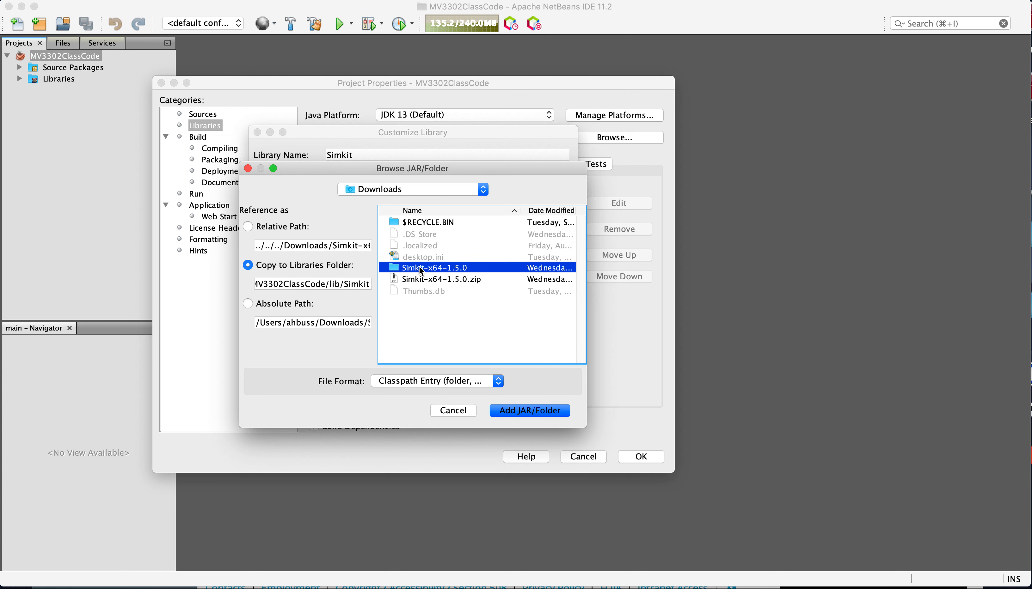
double_click(396, 268)
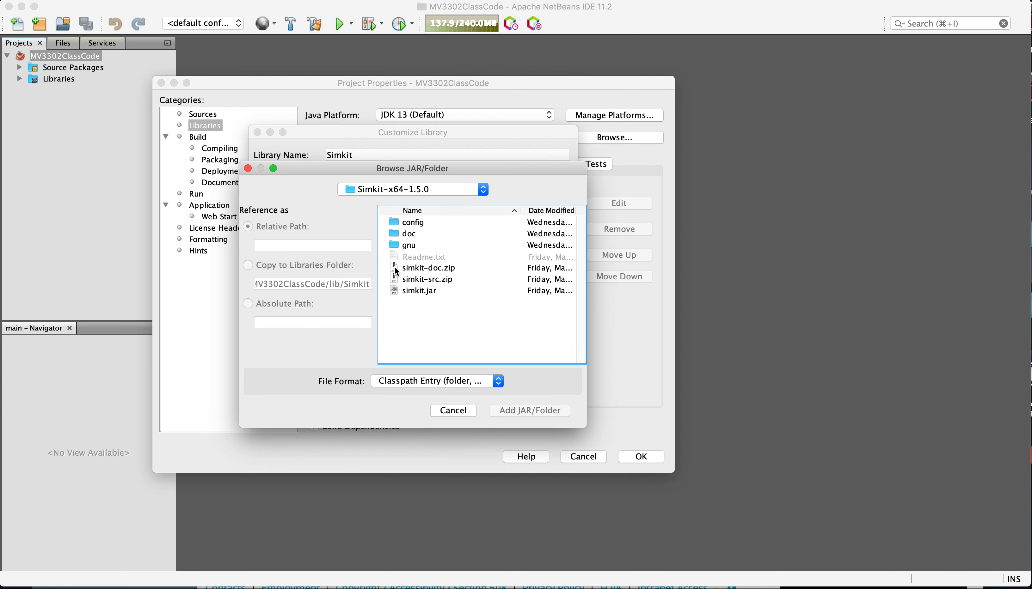
left_click(424, 292)
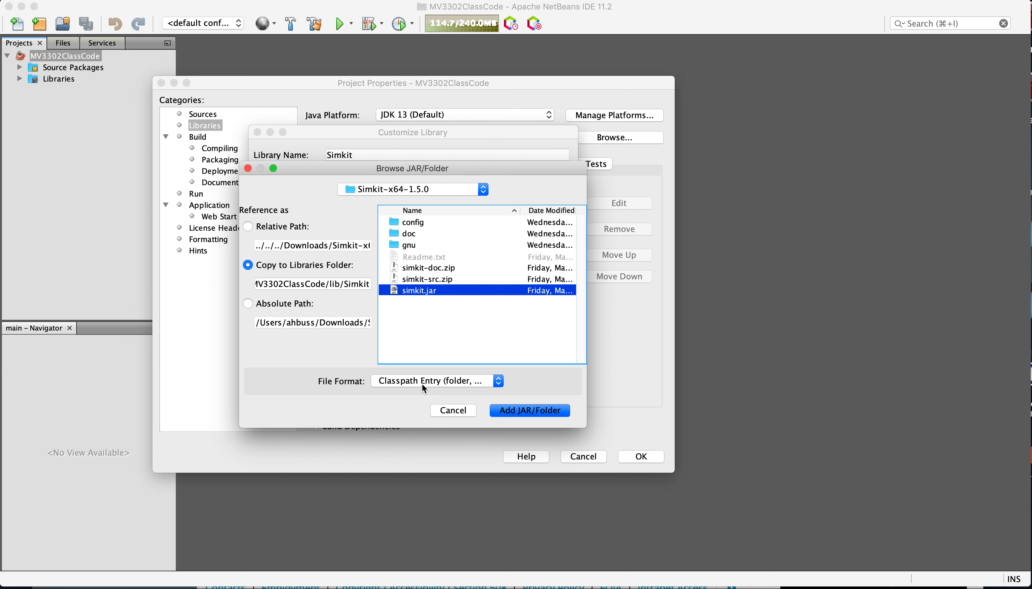
left_click(545, 411)
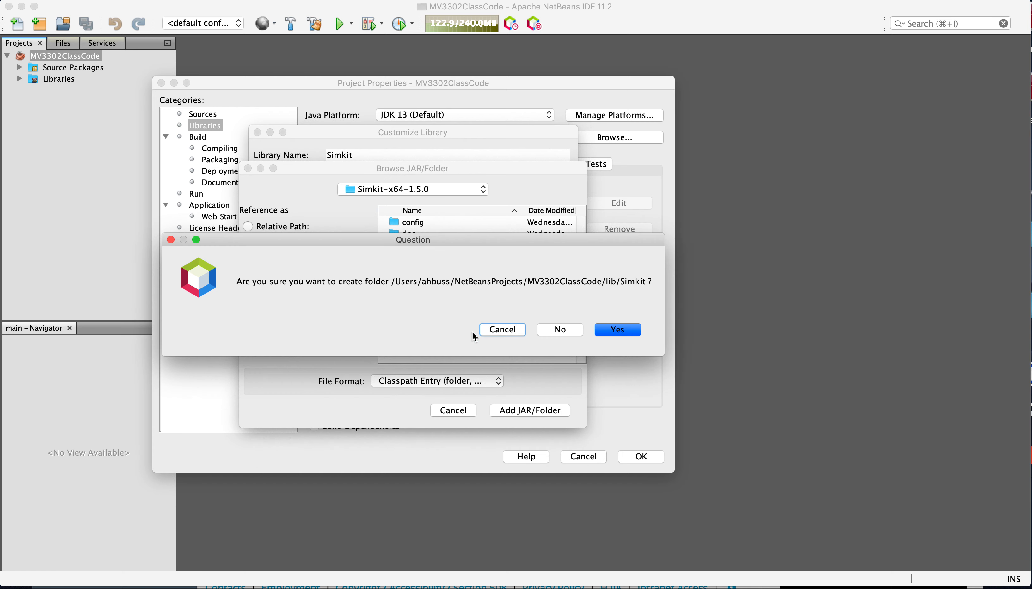
left_click(623, 334)
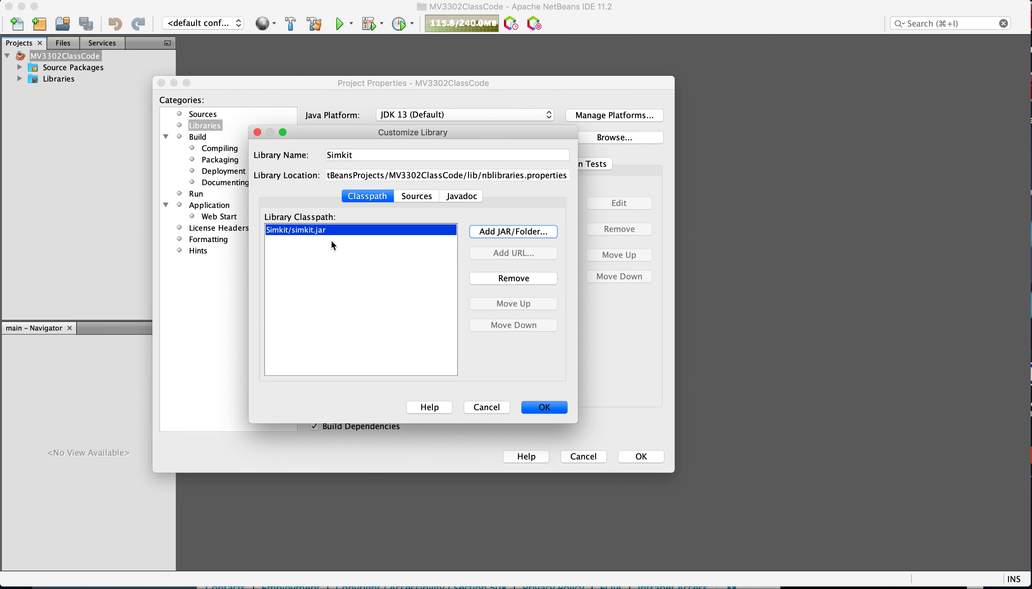
Add simkit-src.zip from the Simkit-x64-1.5.0 folder as the Simkit library's sources.
left_click(424, 199)
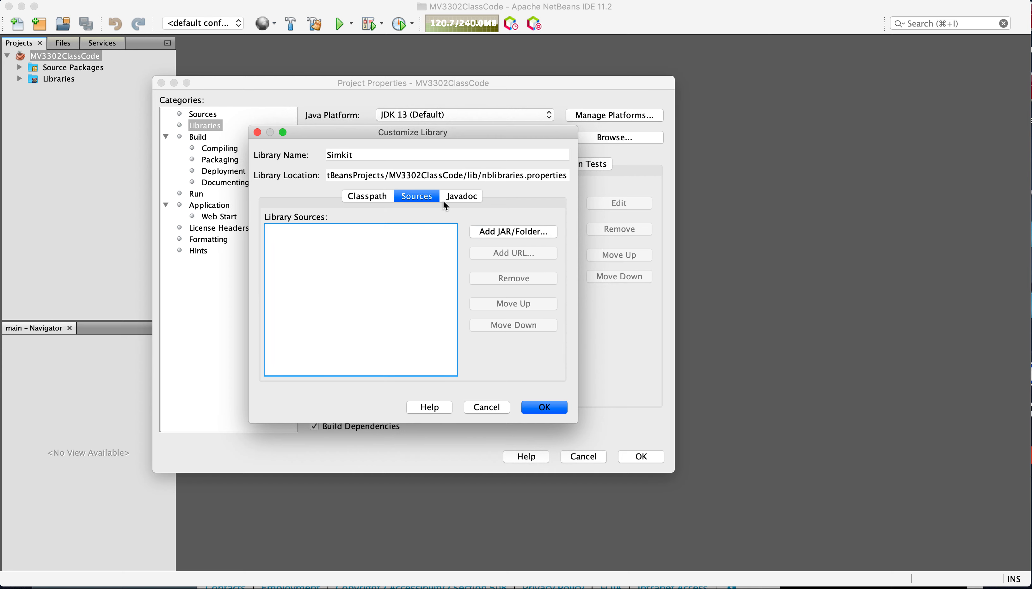
left_click(528, 234)
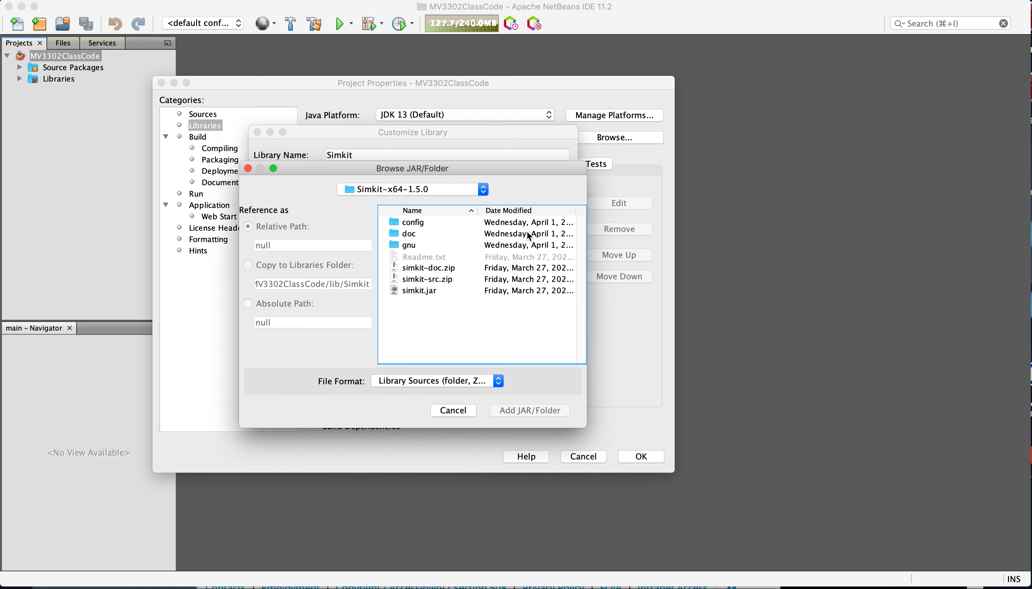
left_click(449, 280)
left_click(536, 413)
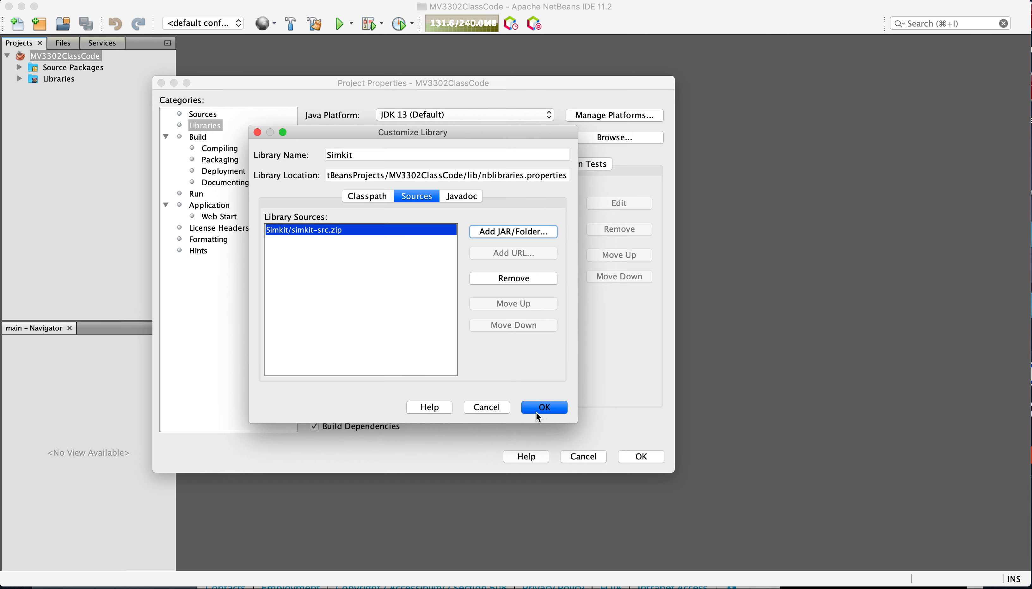
Add simkit-doc.zip from the Simkit-x64-1.5.0 folder as the Simkit library's Javadoc and dismiss the error message.
left_click(460, 196)
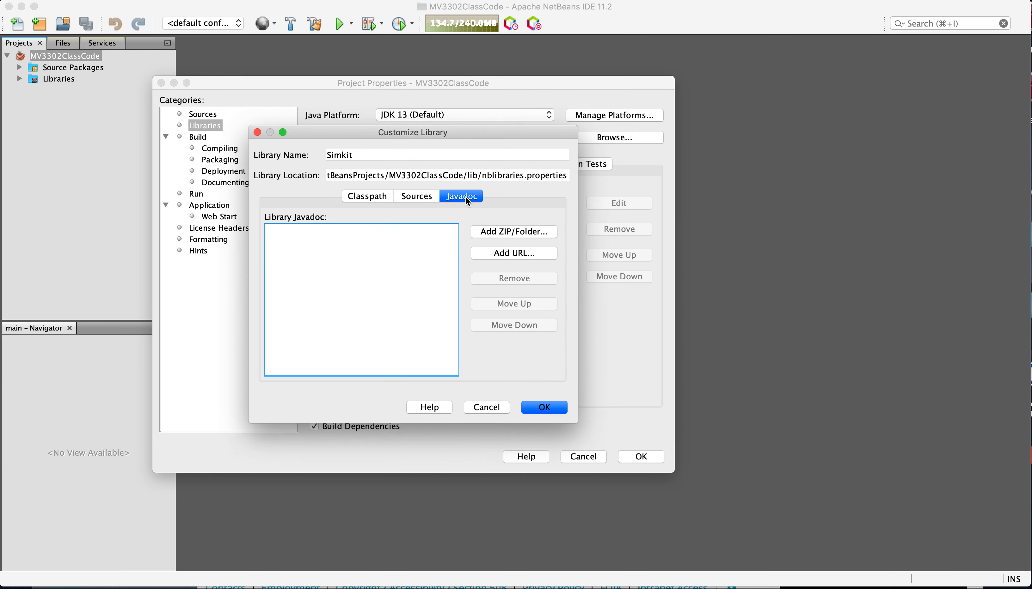
left_click(522, 232)
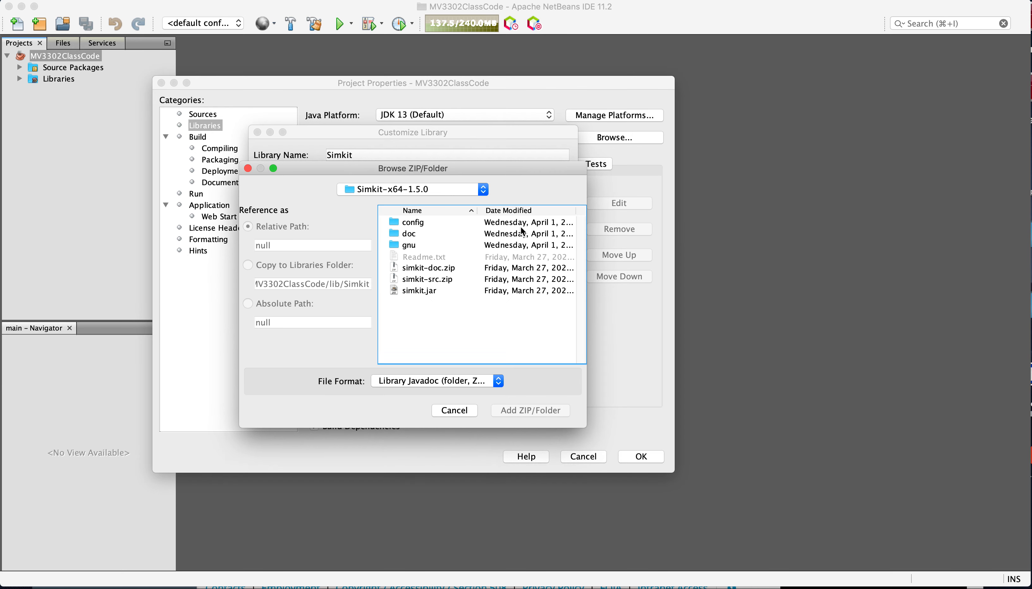
left_click(450, 268)
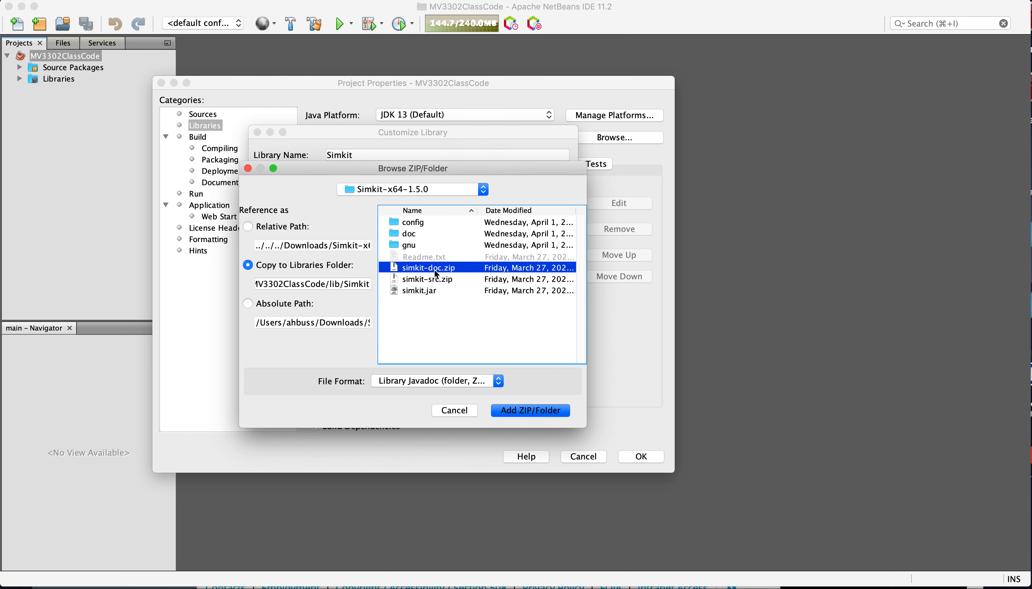
left_click(547, 411)
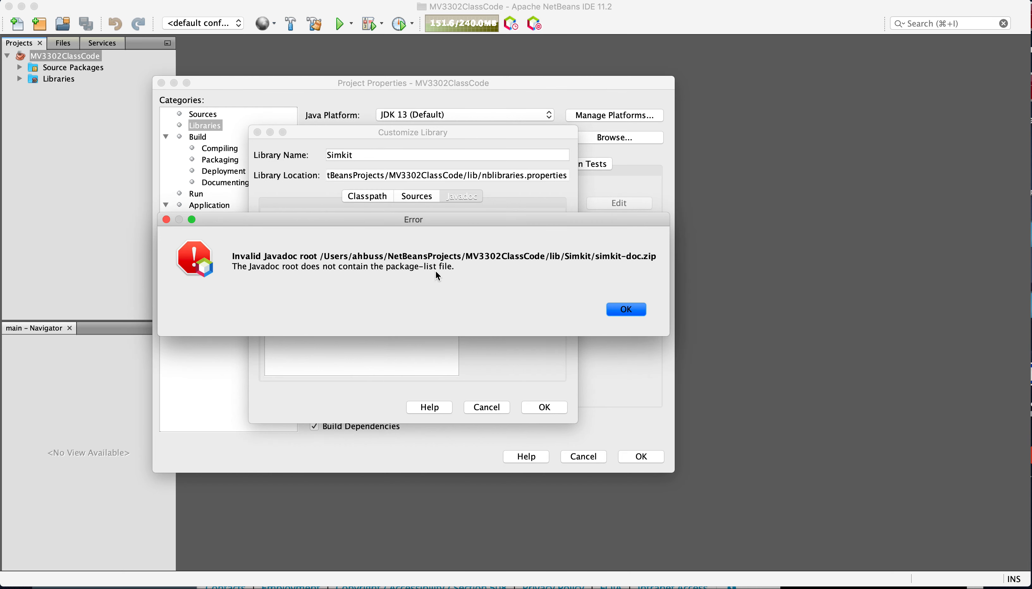
left_click(629, 310)
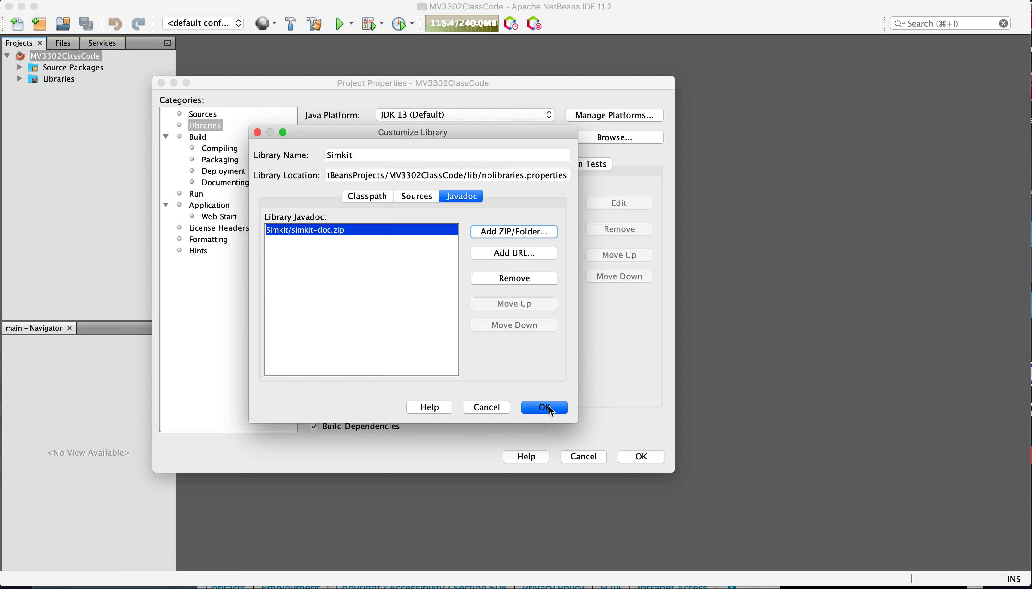
Confirm the Simkit library definition, add it to the project's classpath and save the project properties.
left_click(379, 196)
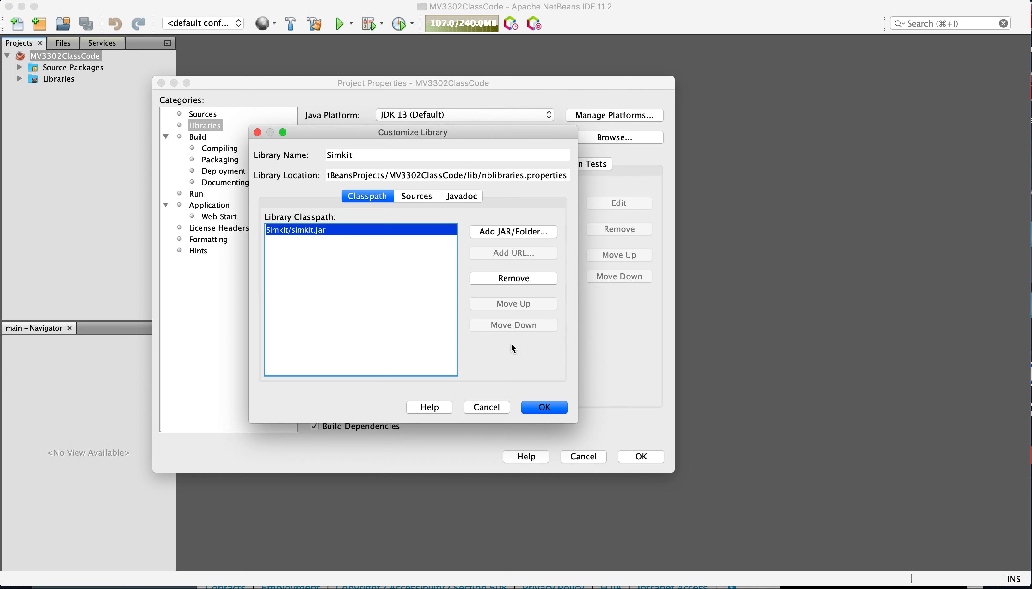
left_click(552, 407)
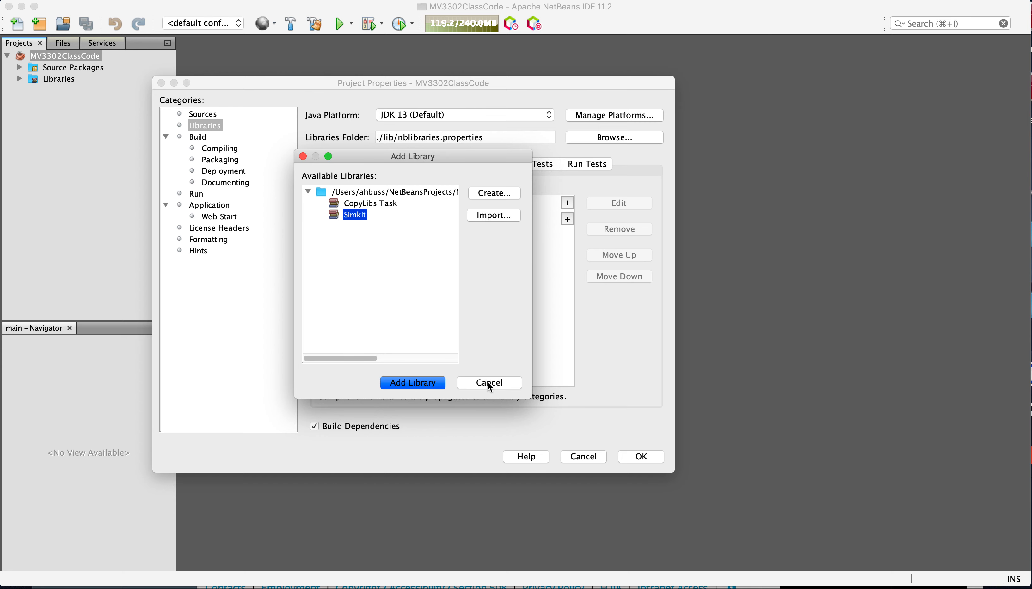
left_click(400, 383)
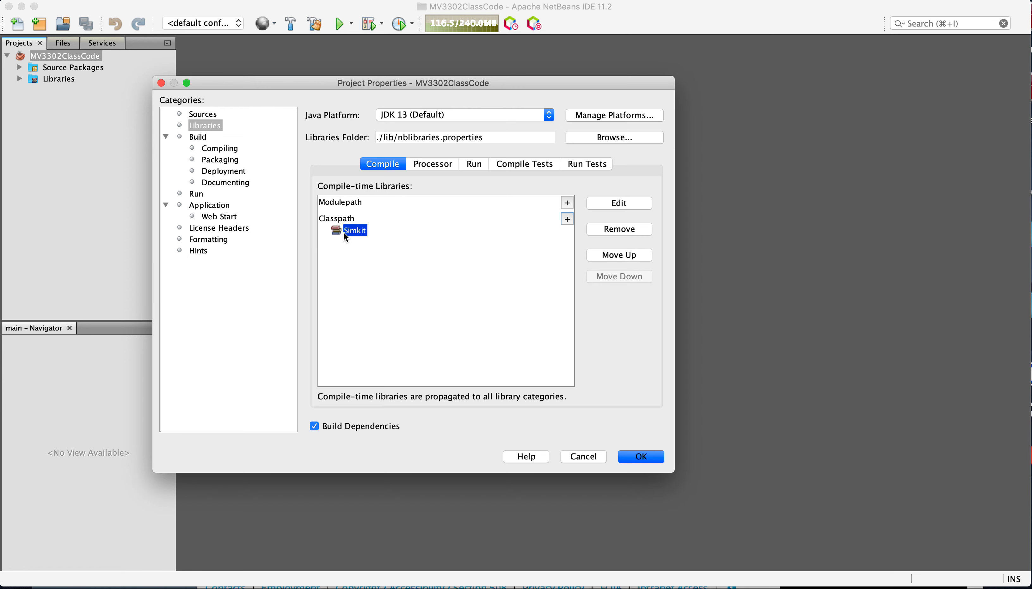
left_click(642, 461)
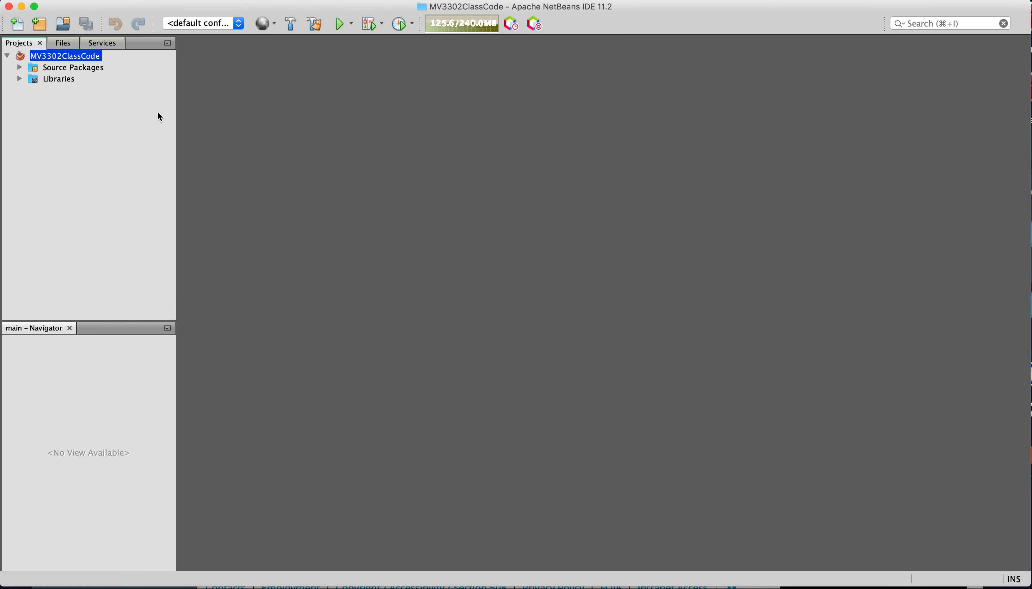
Examine the project's Libraries entries, the packages inside simkit.jar and the contents of Source Packages.
left_click(20, 79)
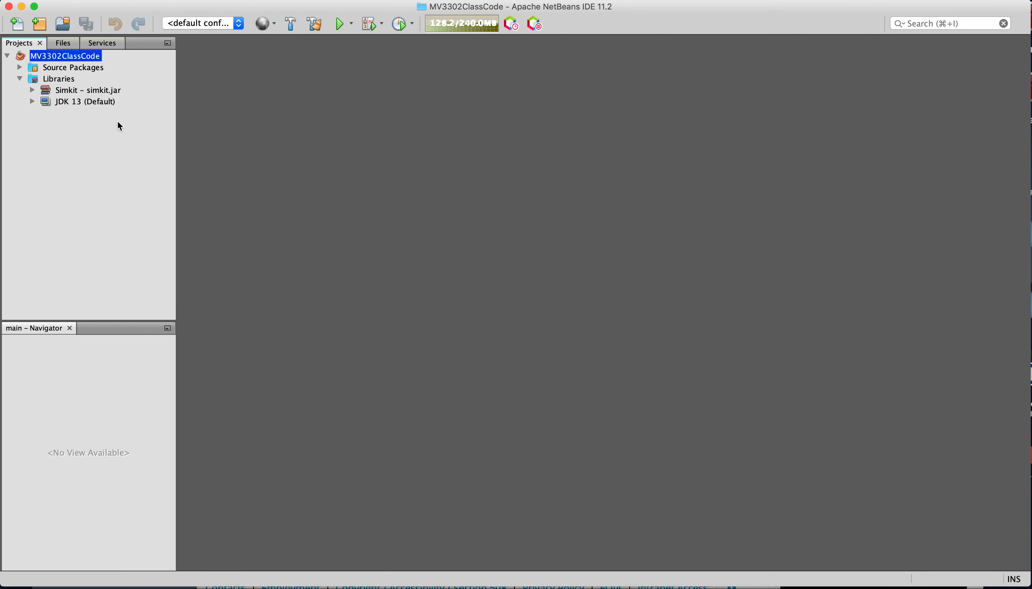
left_click(105, 91)
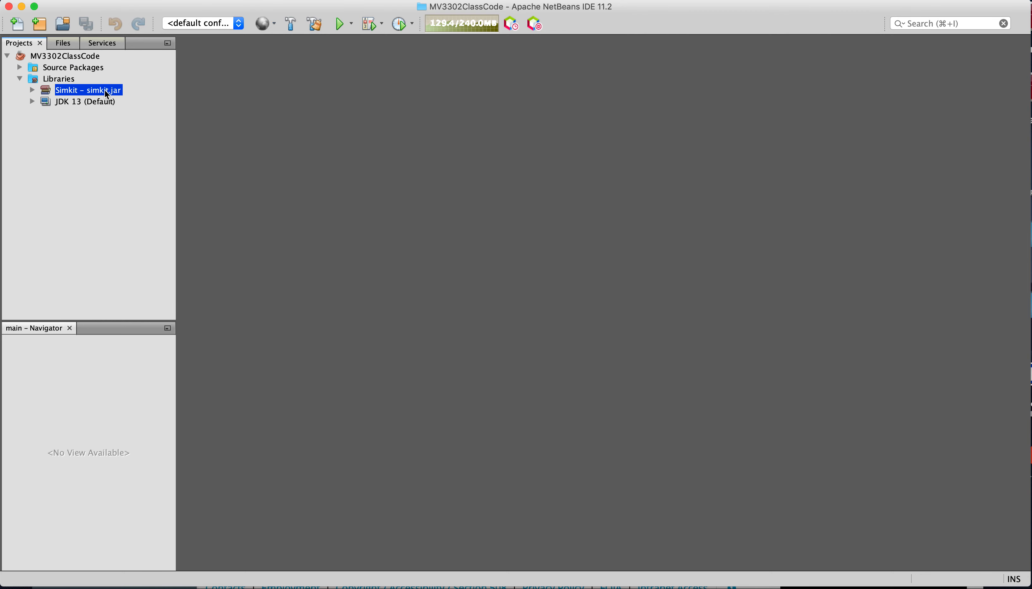
left_click(80, 103)
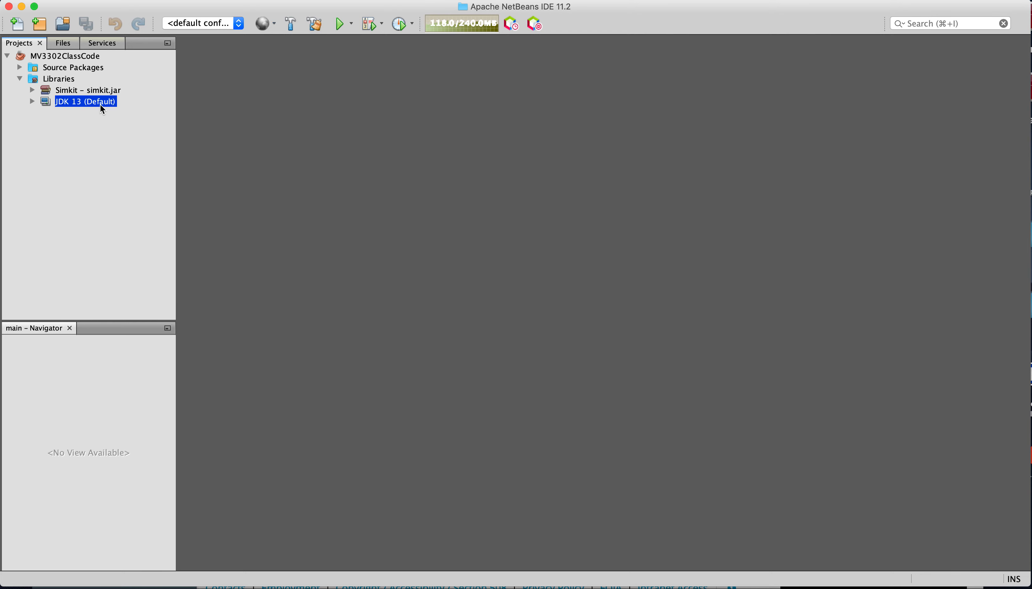
left_click(63, 88)
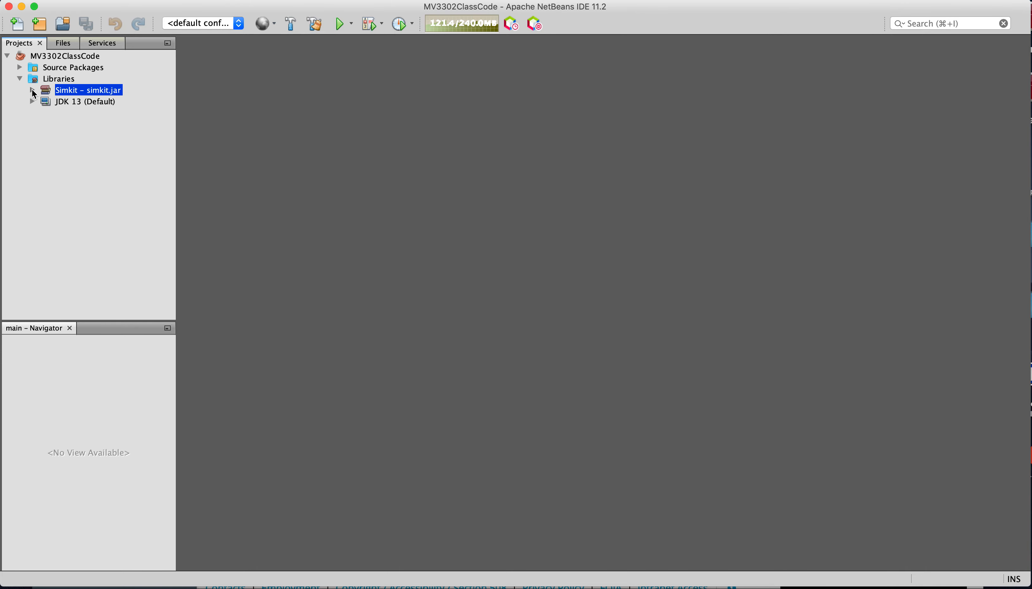
left_click(33, 91)
scroll(170, 172, "down", 3)
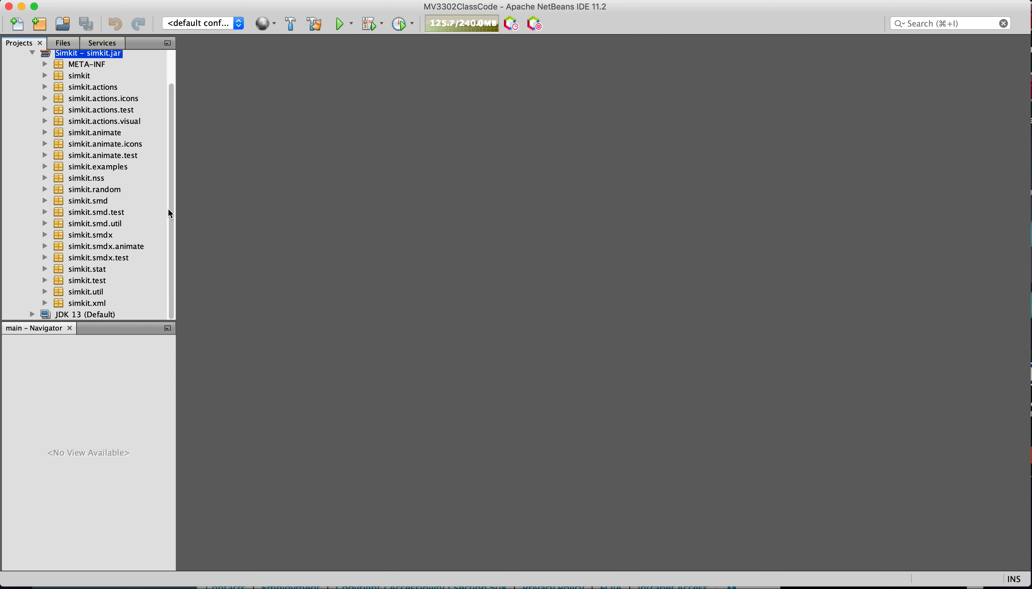
scroll(168, 172, "up", 3)
left_click(30, 90)
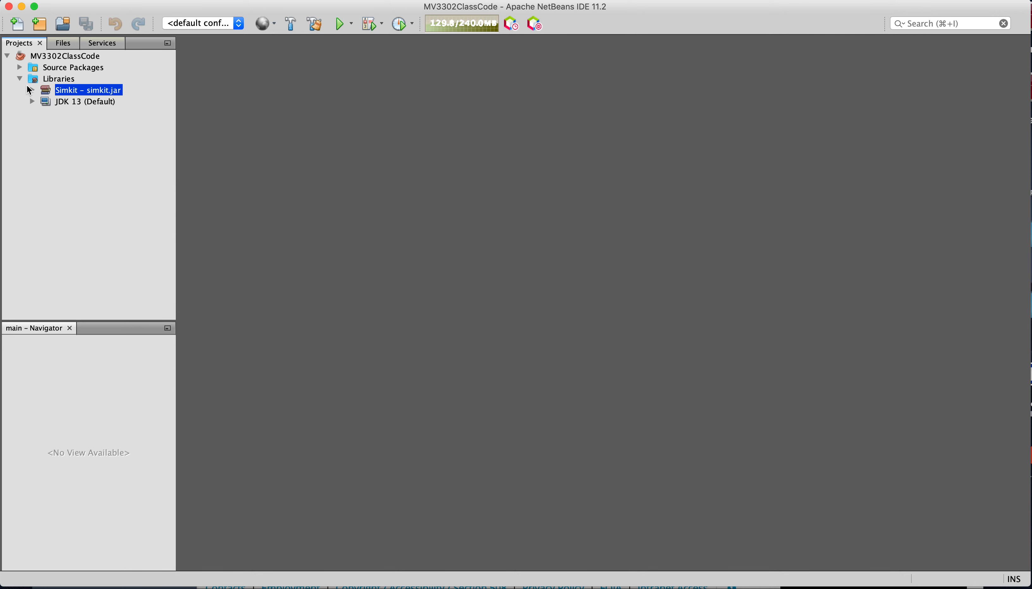
left_click(19, 78)
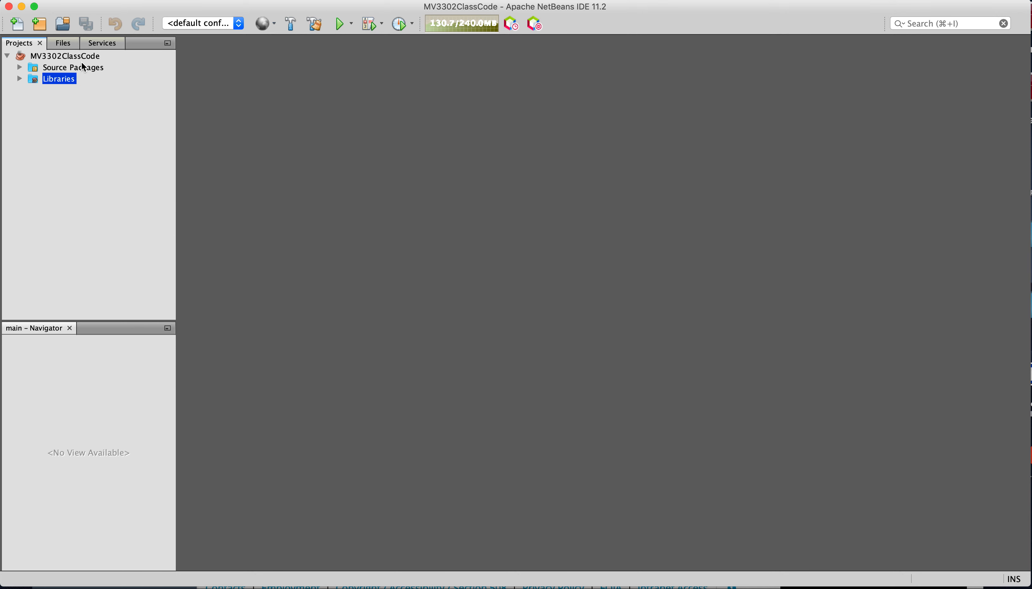
left_click(20, 67)
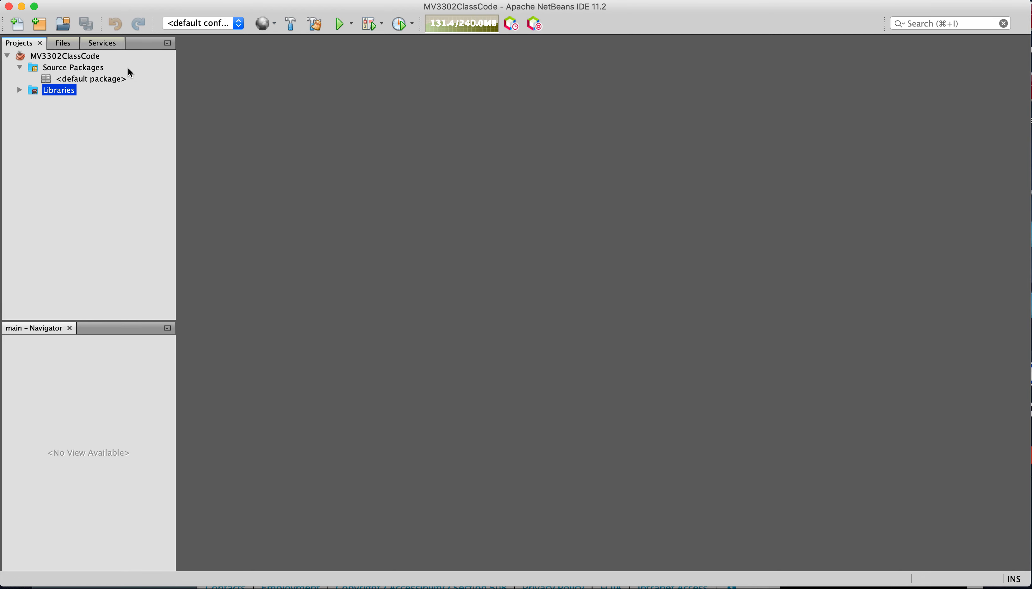
Create a Java package named mv3302 in the project's Source Packages.
left_click(92, 70)
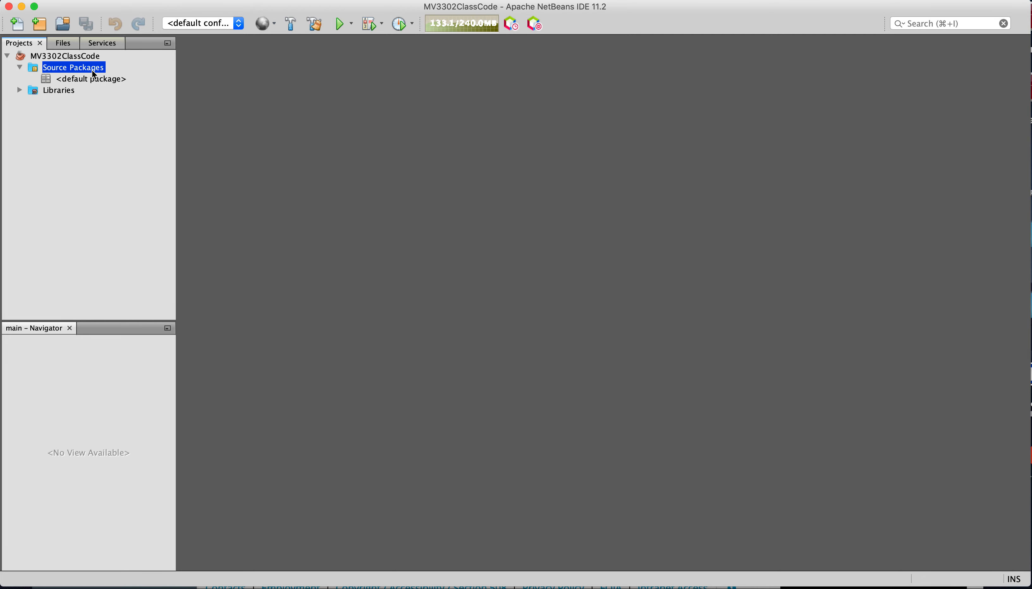
right_click(75, 68)
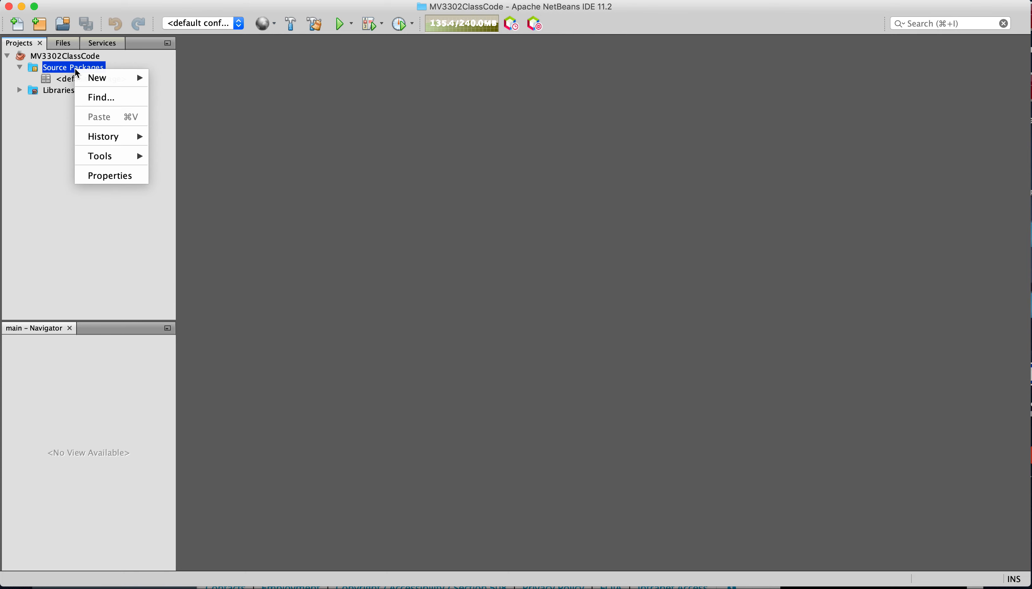
mouse_move(96, 78)
left_click(203, 103)
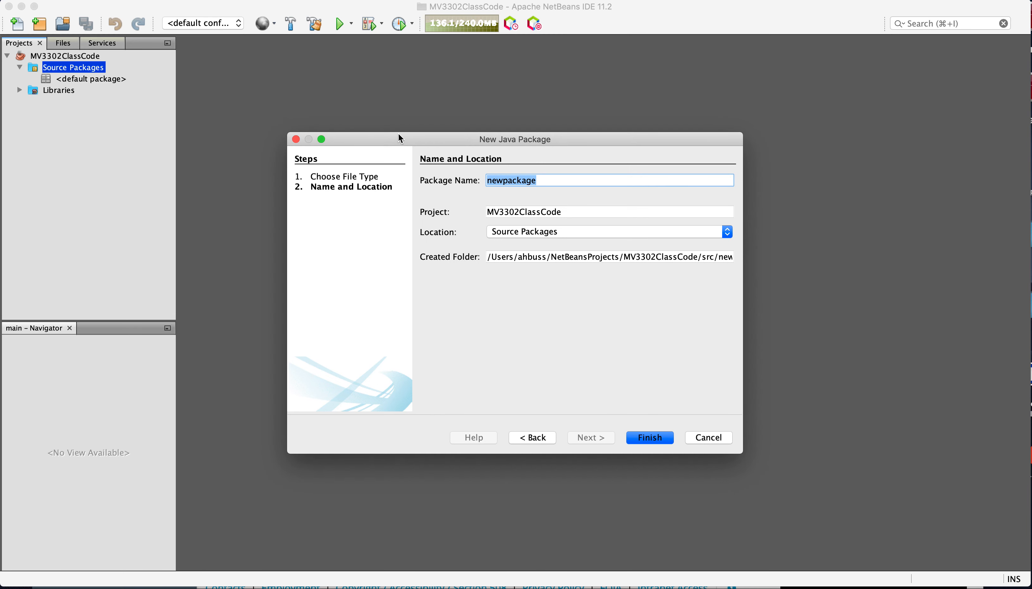
type("mv3302")
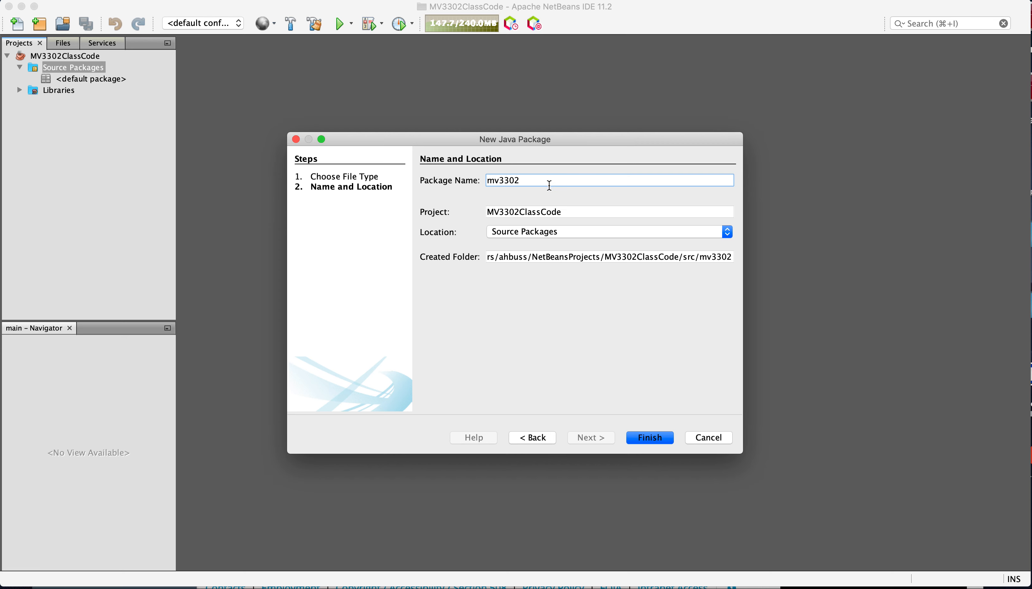
left_click(651, 438)
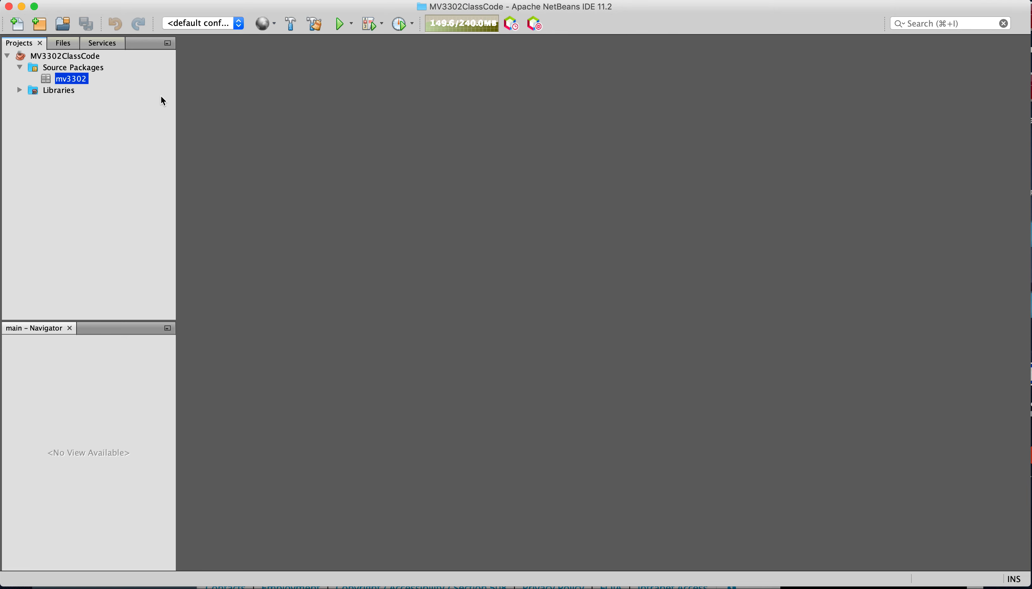
Create a Java class named ArrivalProcess in the mv3302 package.
right_click(81, 82)
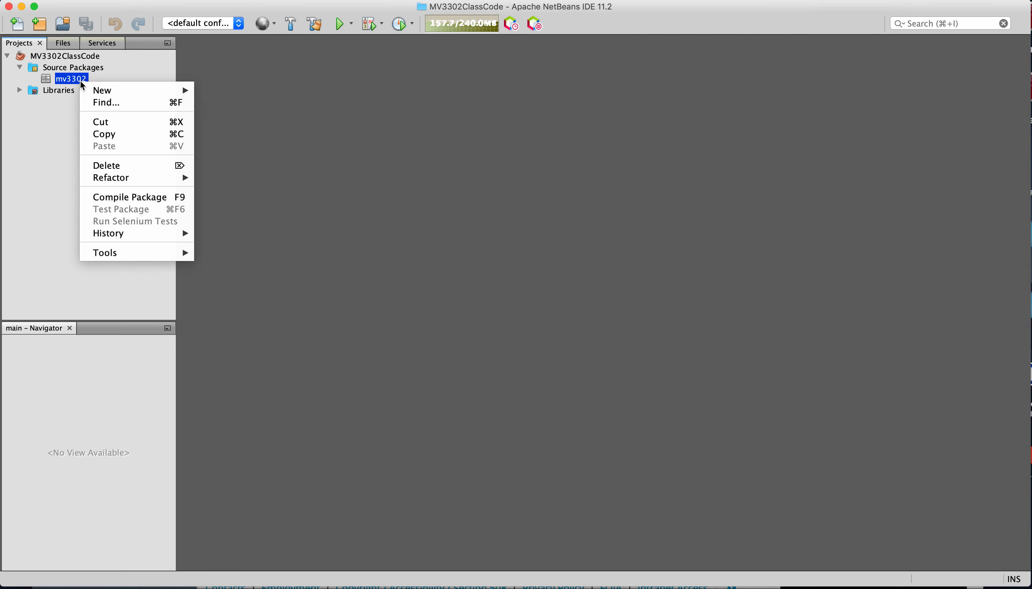
mouse_move(107, 91)
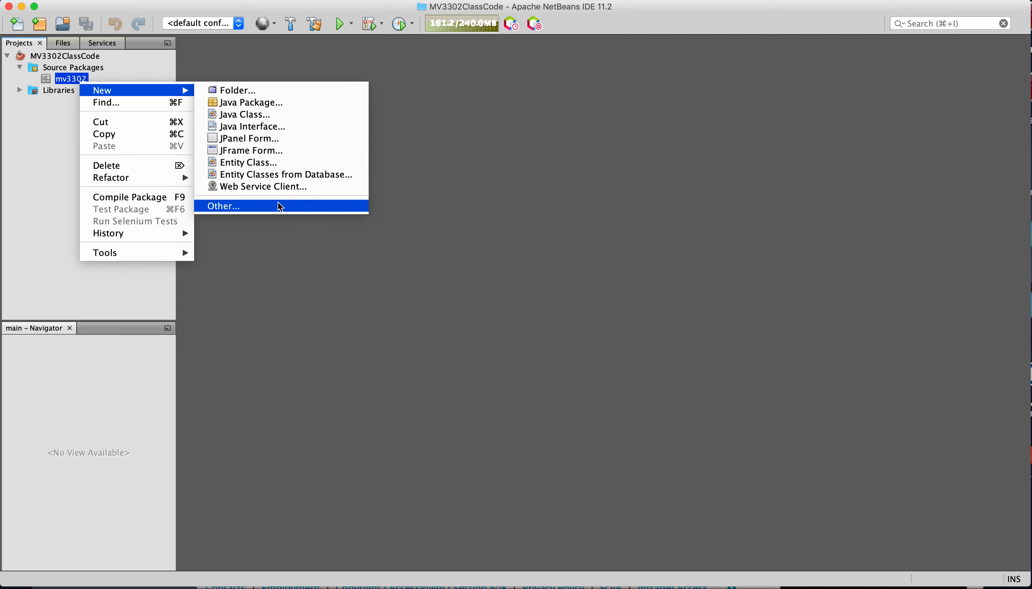
left_click(252, 116)
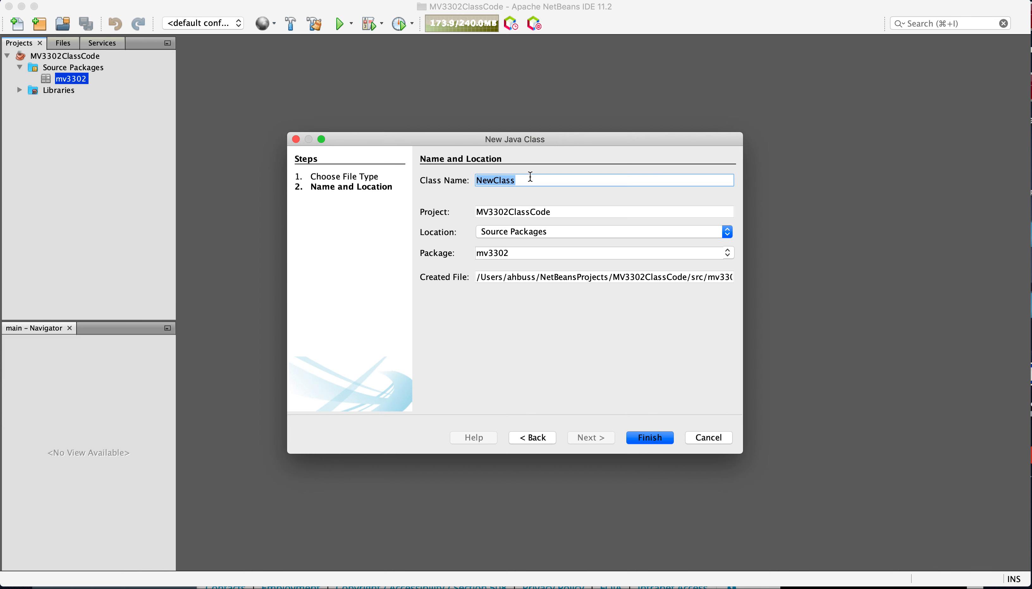
type("Arri")
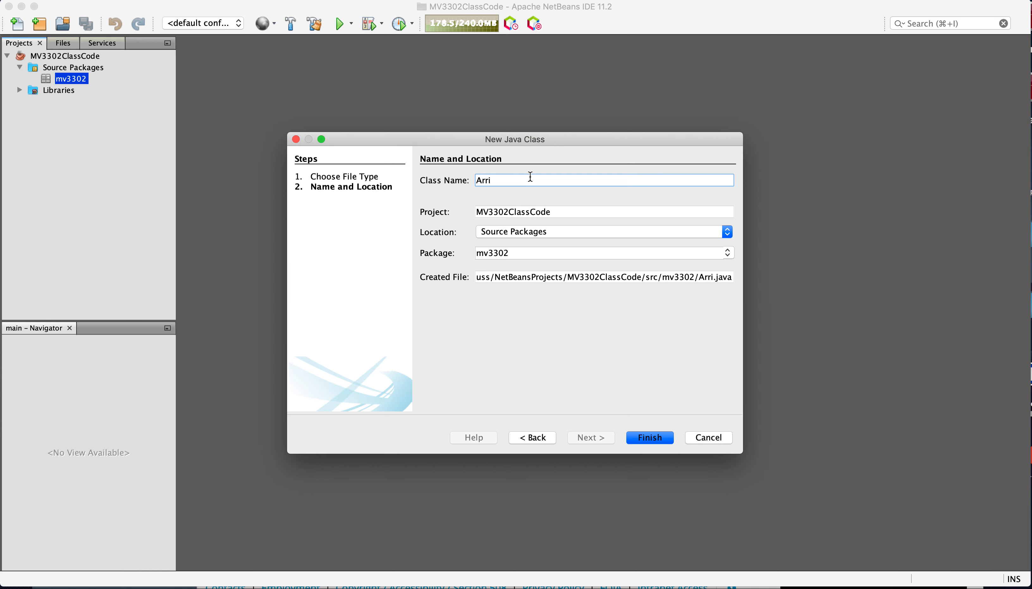
type("valProc")
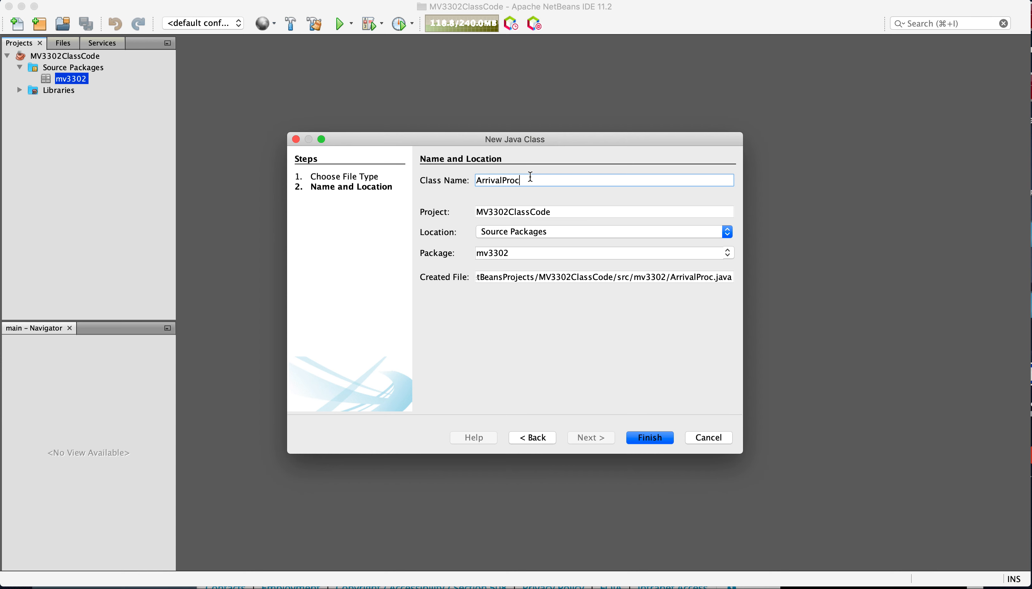
key("BackSpace")
type("cess")
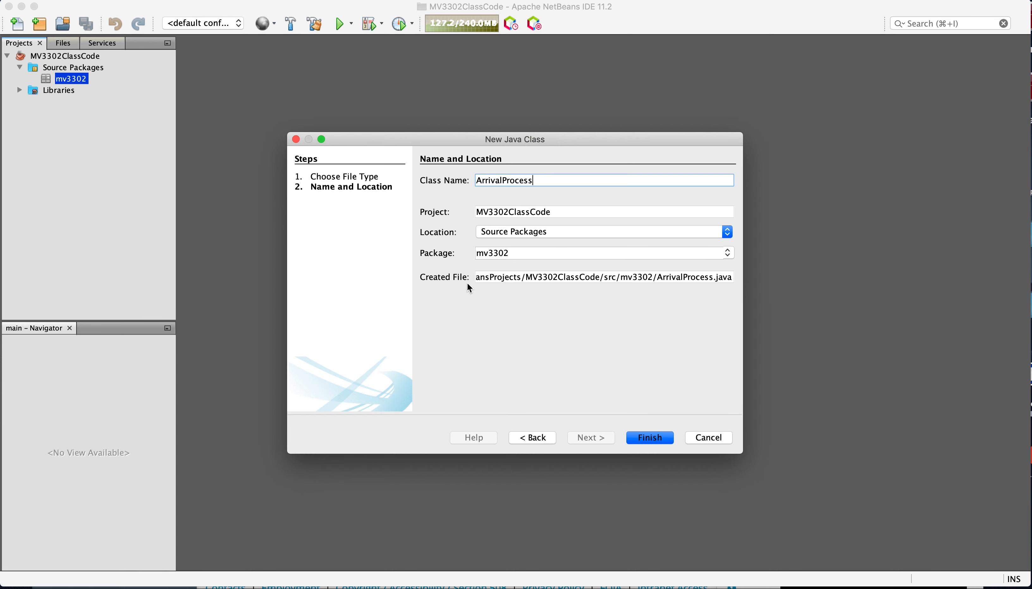
left_click(654, 439)
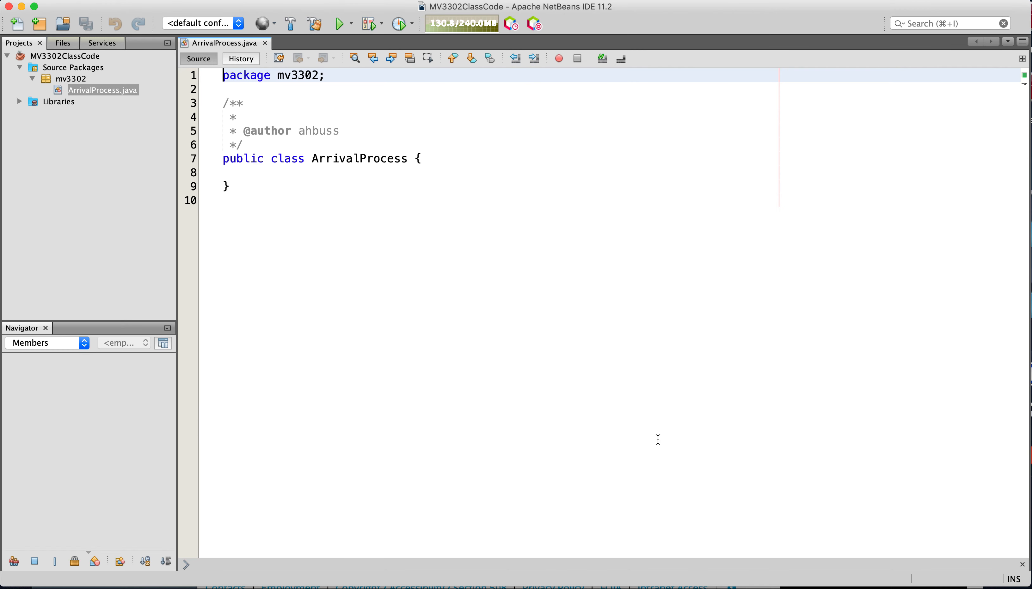
Make the ArrivalProcess class extend SimEntityBase, add the import for simkit.SimEntityBase and save the file.
left_click(417, 159)
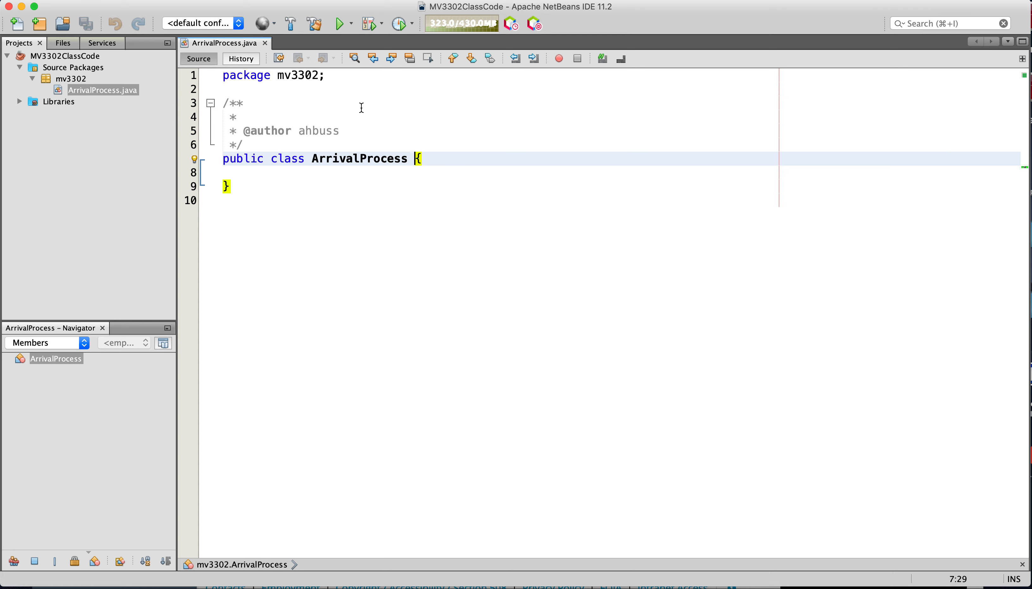
type("extends")
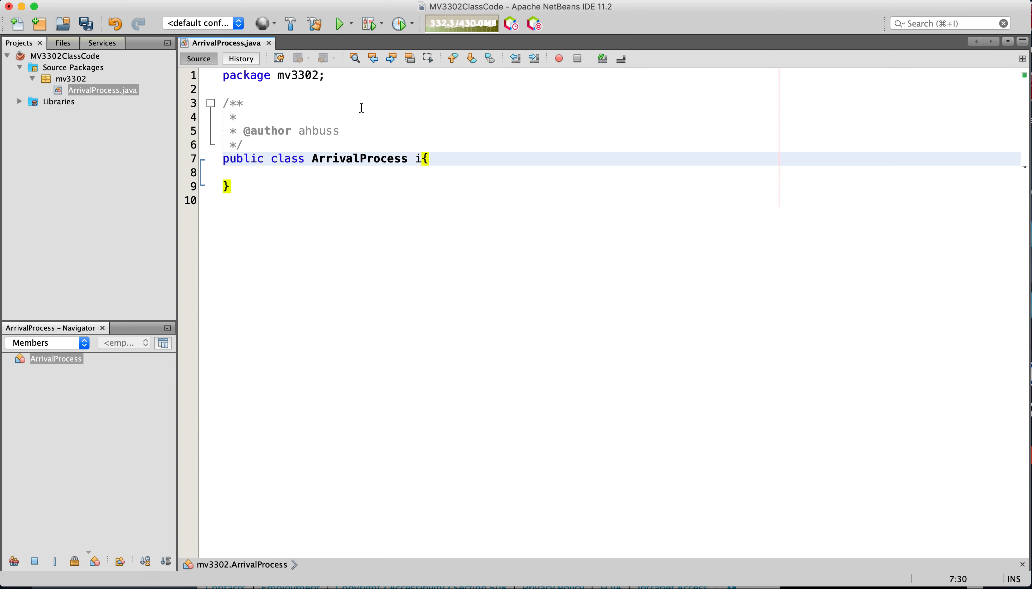
type(" SimEntityBase")
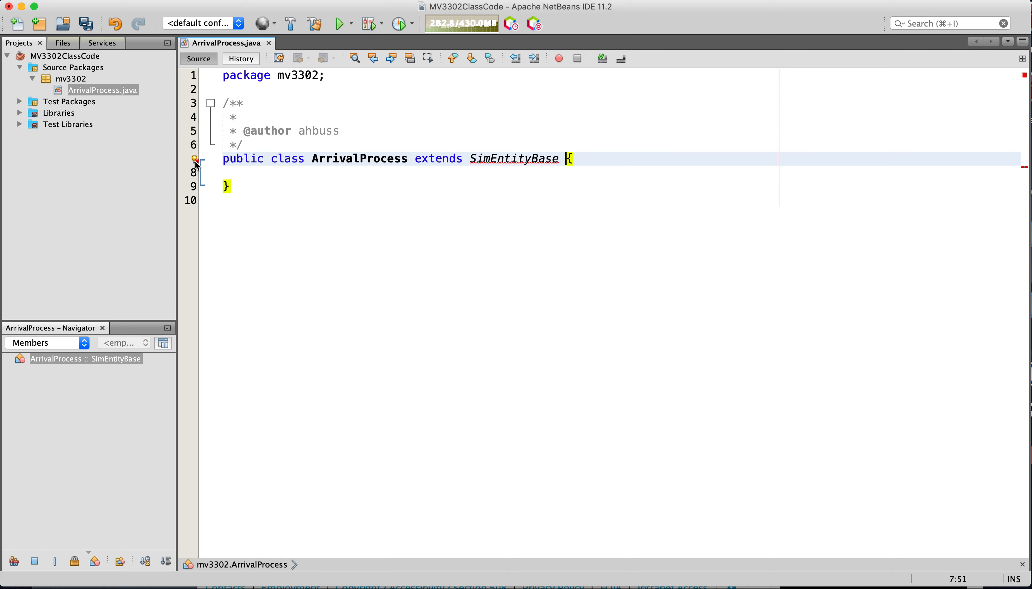
mouse_move(195, 161)
left_click(195, 160)
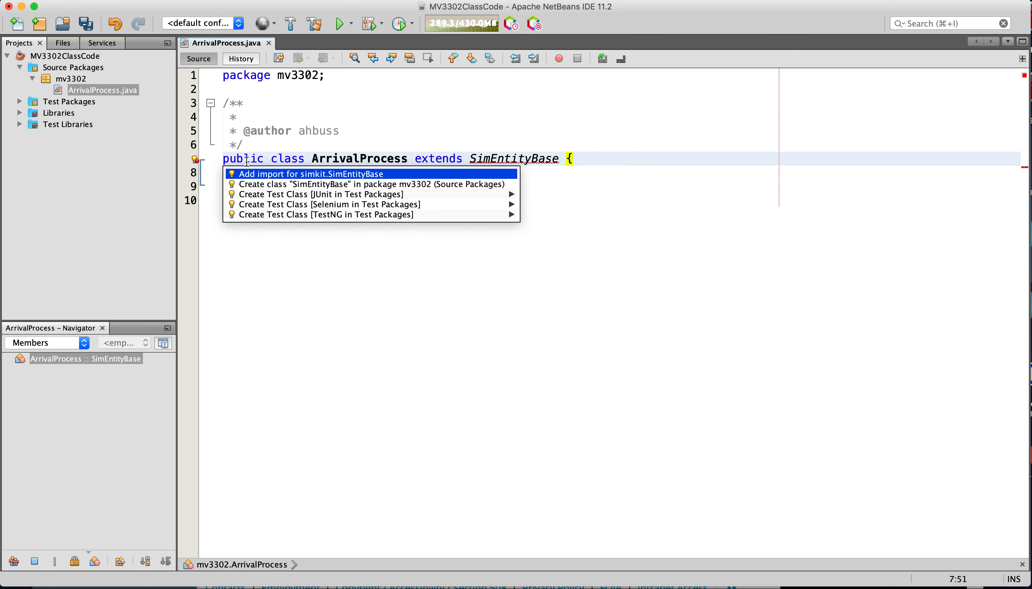
left_click(257, 176)
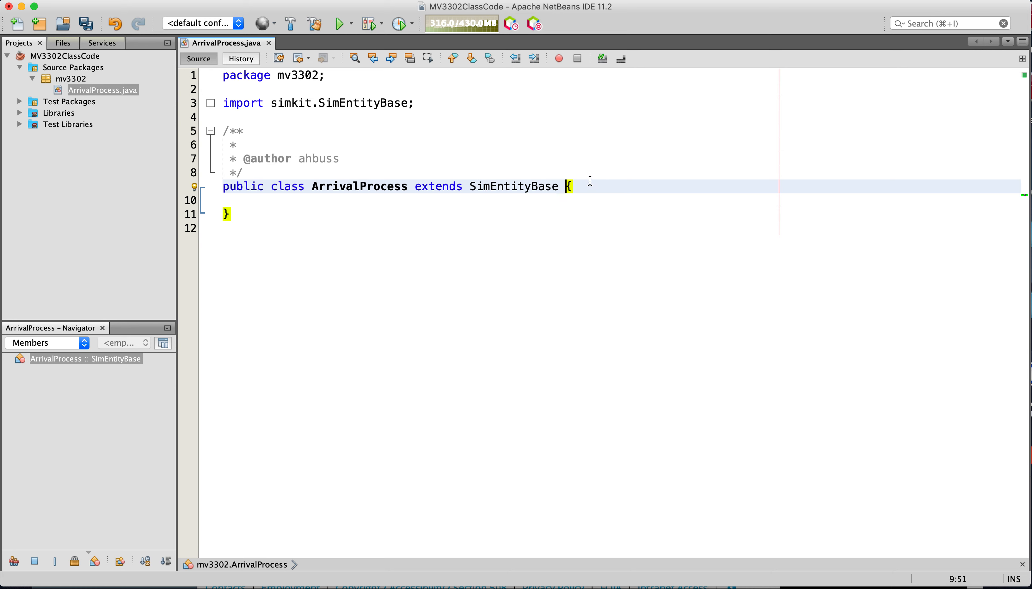
left_click(603, 187)
left_click(87, 25)
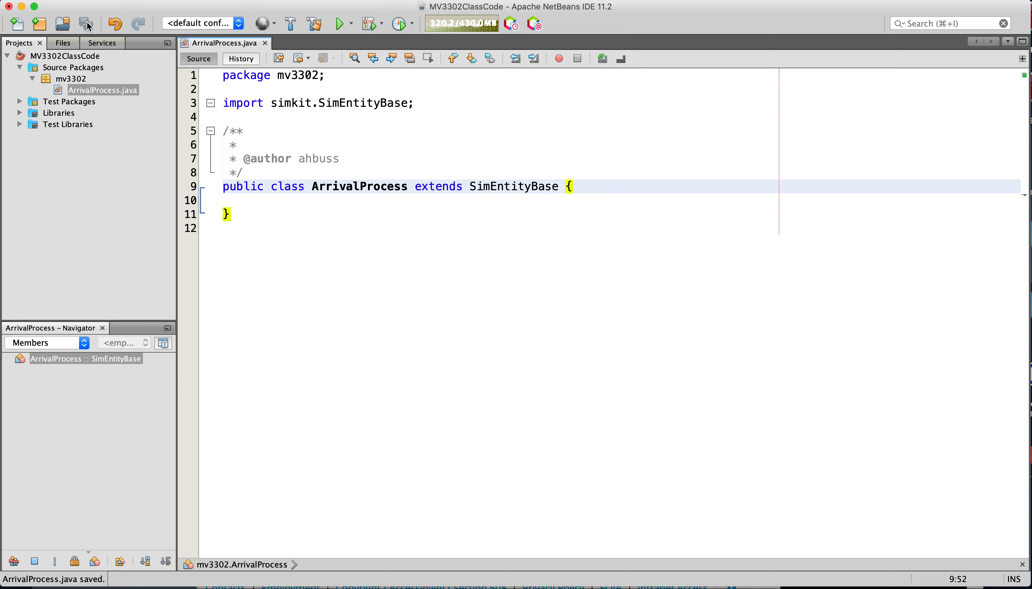